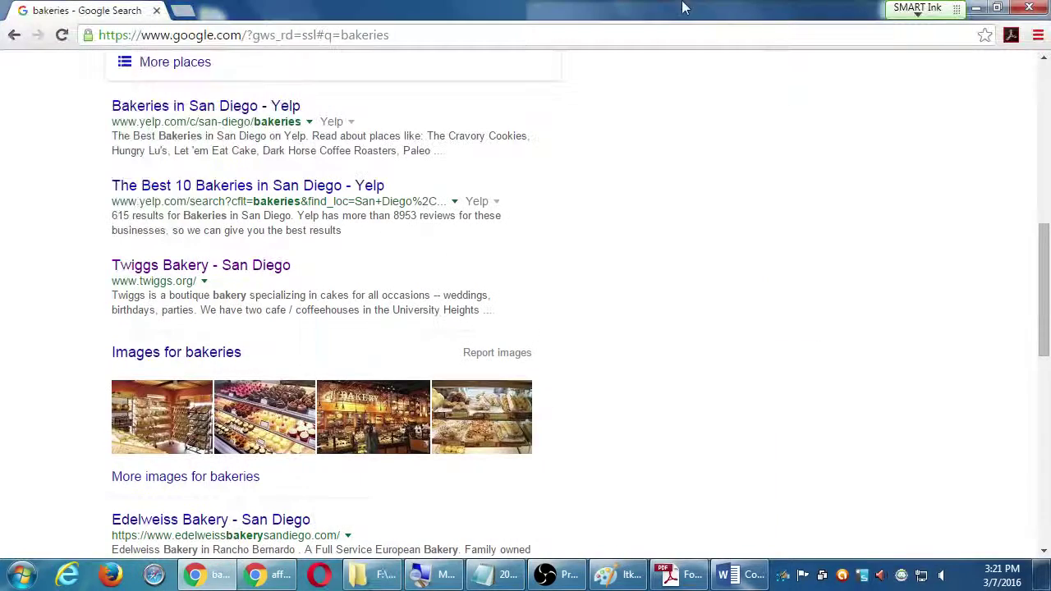
Switch to the Forming a Long Tail Strategy PDF in Adobe Reader, maximize it at 100% zoom, and read through to its Notes section.
{"action": "scroll", "coordinate": [837, 378], "scroll_direction": "up", "scroll_amount": 4}
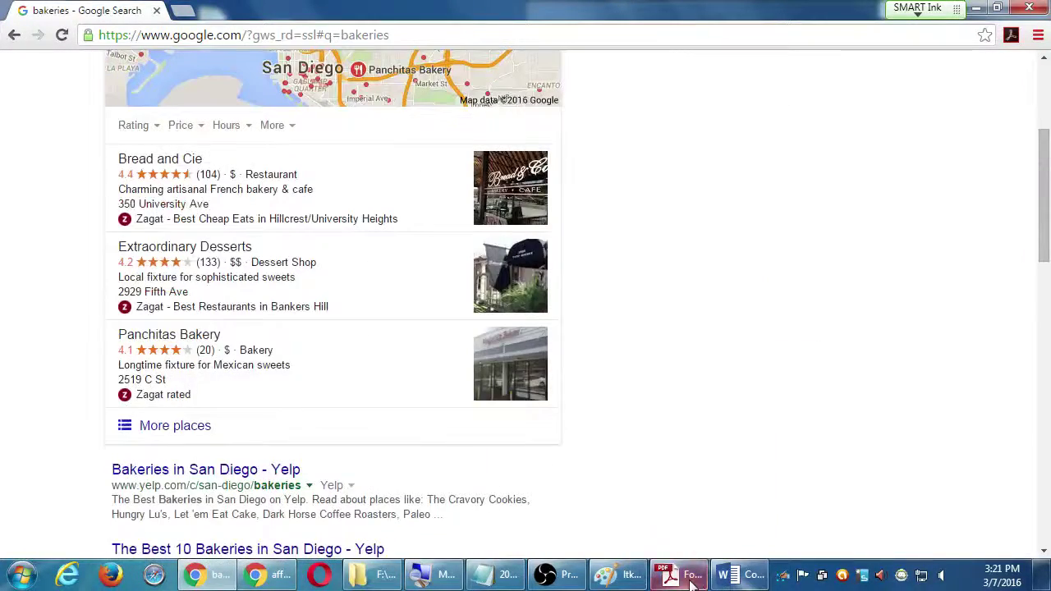
{"action": "left_click", "coordinate": [693, 576]}
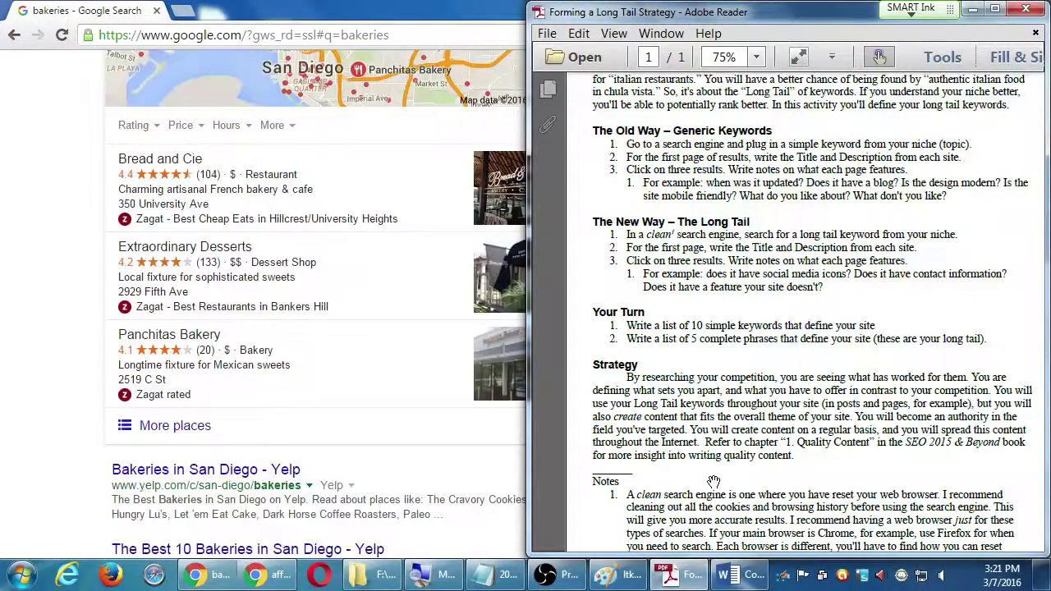
{"action": "key", "text": "super+Up"}
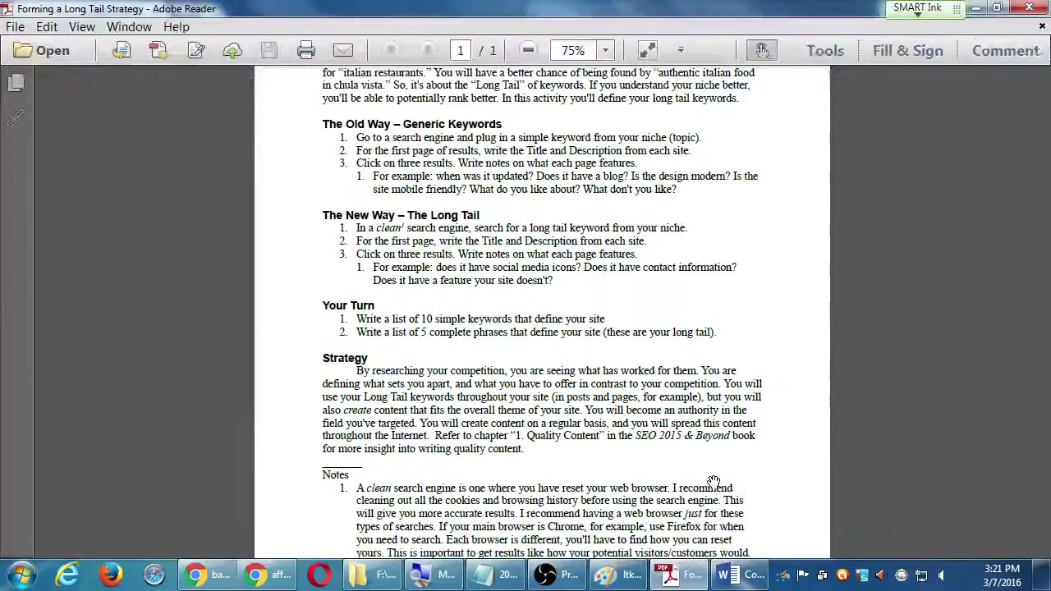
{"action": "key", "text": "ctrl+equal"}
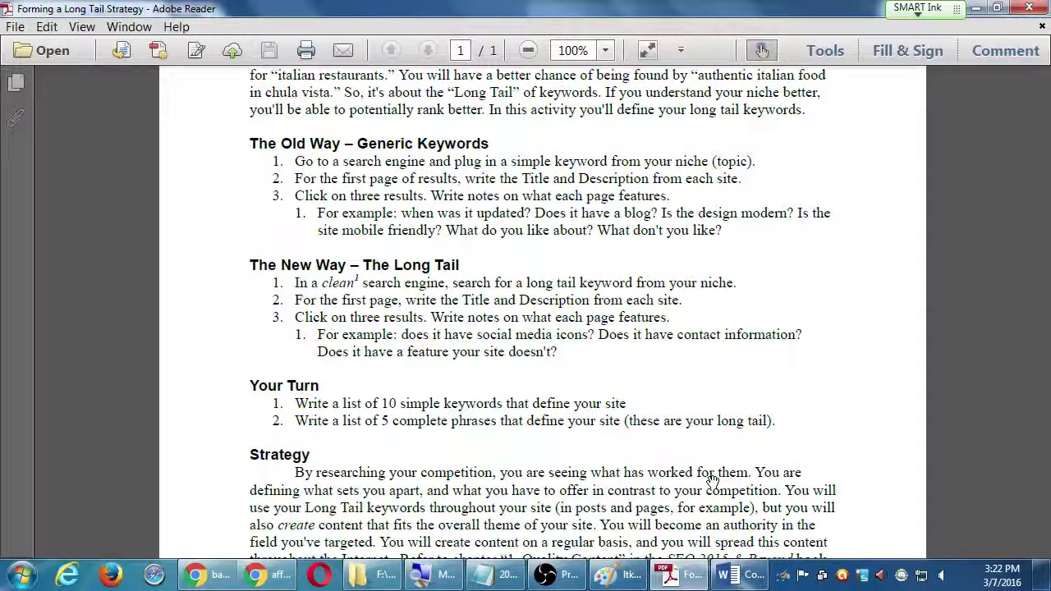
{"action": "left_click_drag", "start_coordinate": [680, 400], "coordinate": [690, 351]}
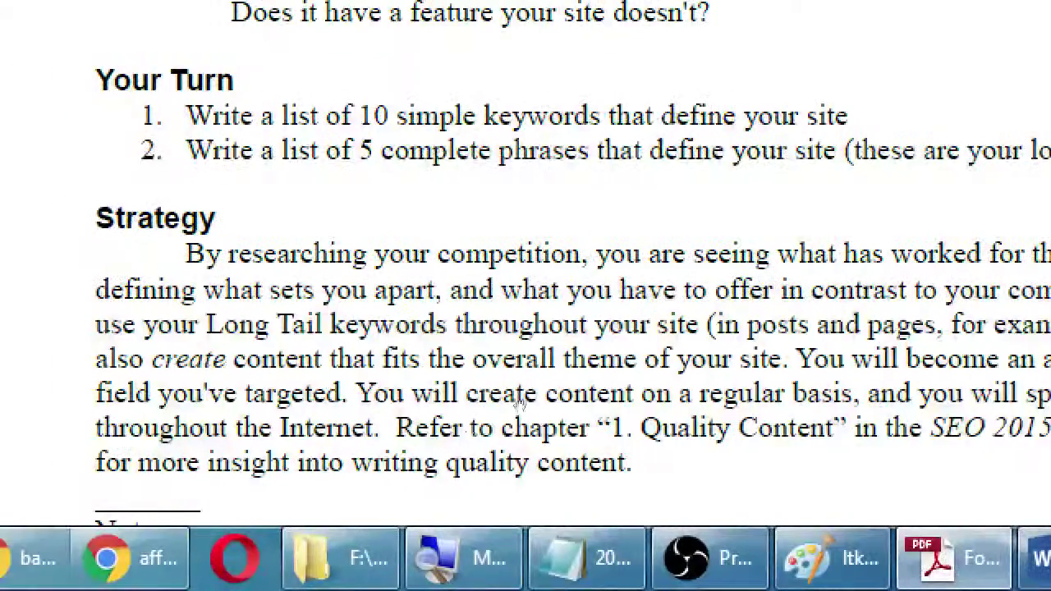
{"action": "scroll", "coordinate": [542, 398], "scroll_direction": "down", "scroll_amount": 3}
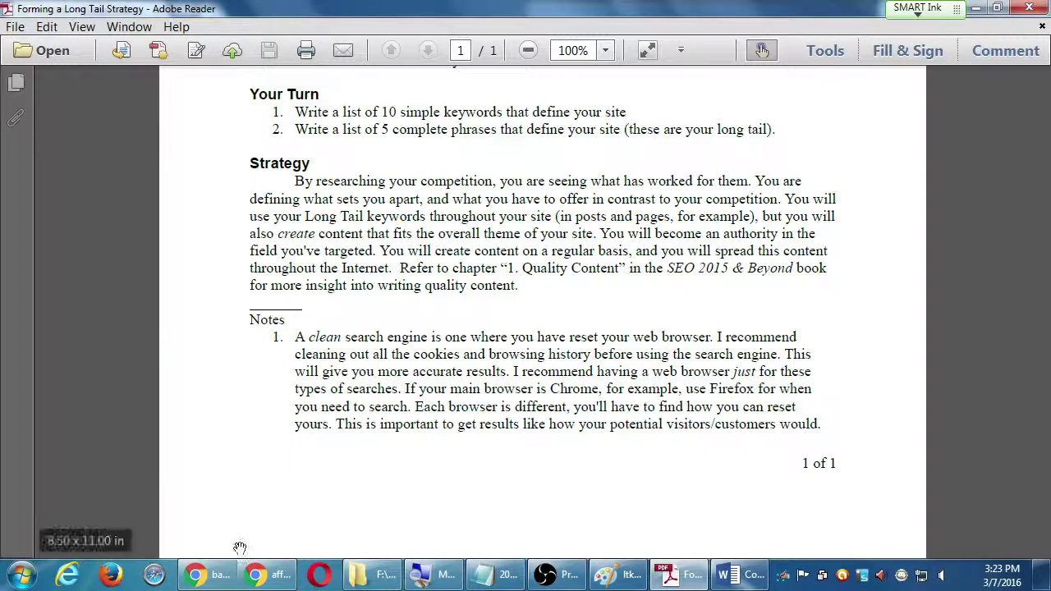
Return to the bakeries search results in Chrome and replace the page address with the query "cat food", without submitting it.
{"action": "left_click", "coordinate": [215, 569]}
{"action": "scroll", "coordinate": [790, 441], "scroll_direction": "up", "scroll_amount": 3}
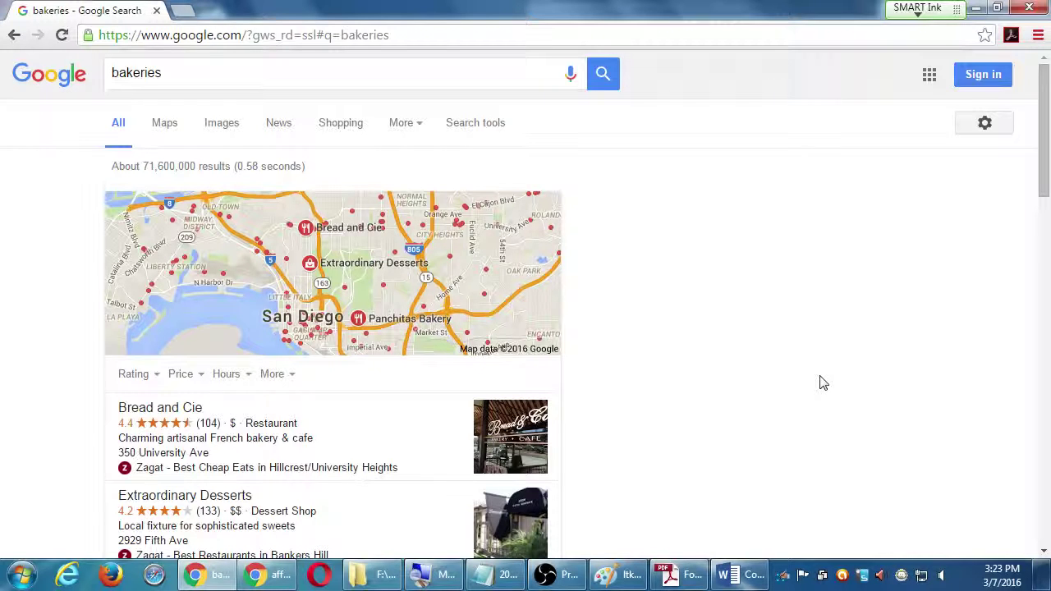
{"action": "key", "text": "ctrl+l"}
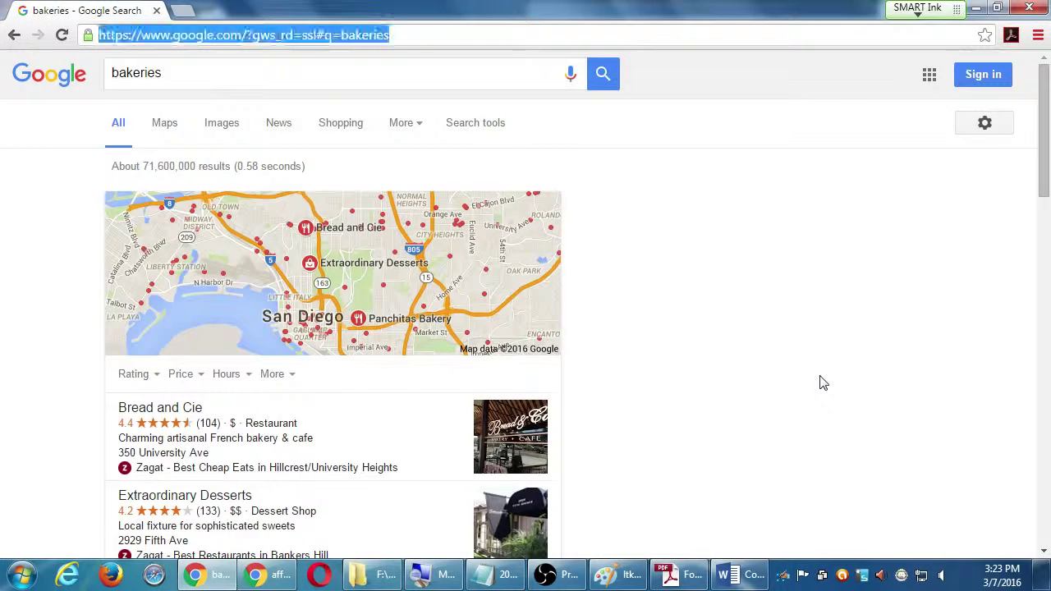
{"action": "type", "text": "go"}
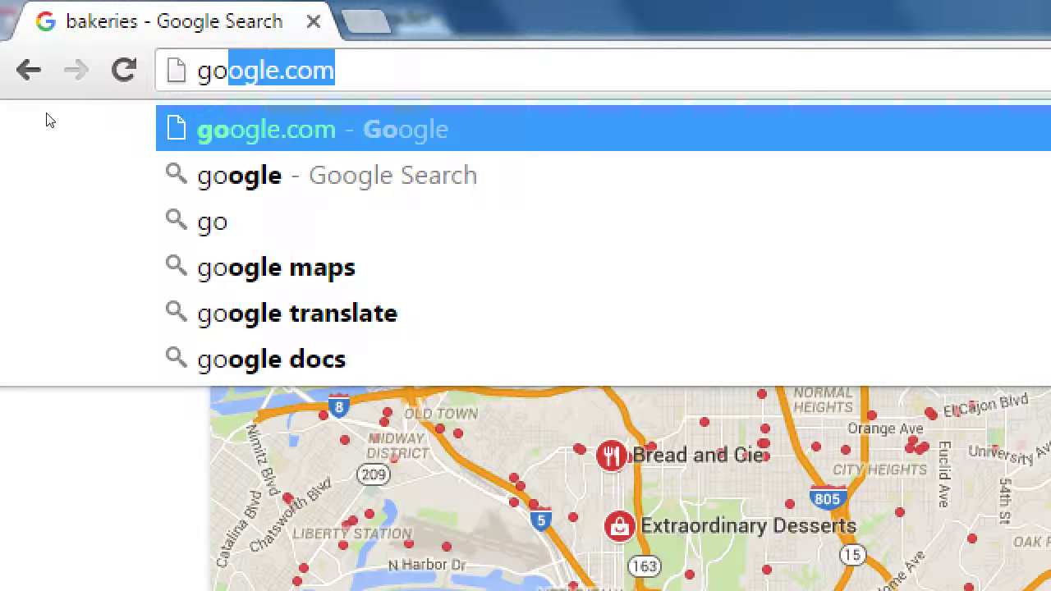
{"action": "key", "text": "BackSpace"}
{"action": "key", "text": "BackSpace"}
{"action": "key", "text": "BackSpace"}
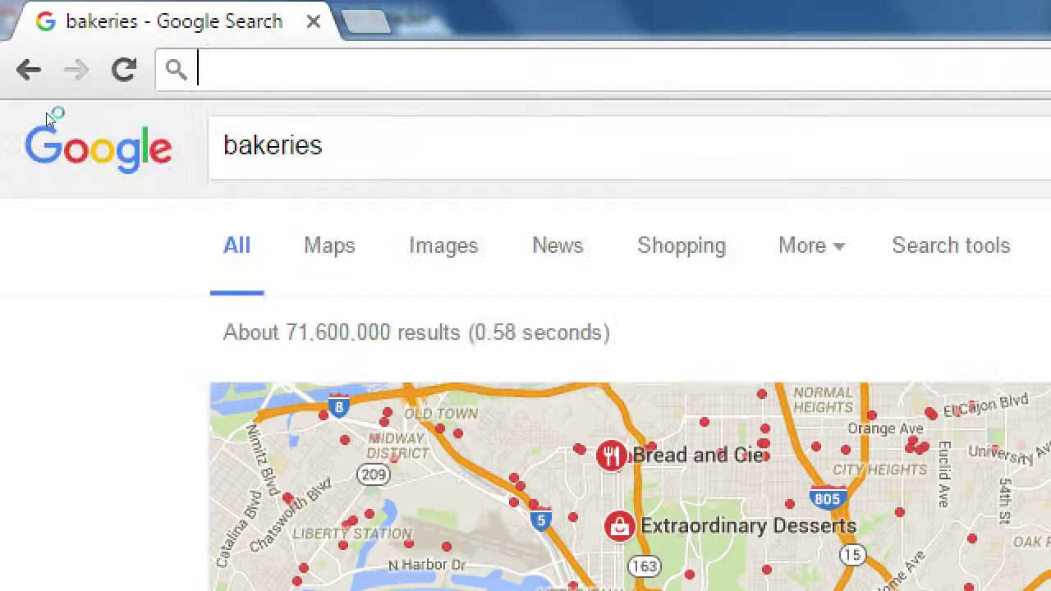
{"action": "type", "text": "cat food"}
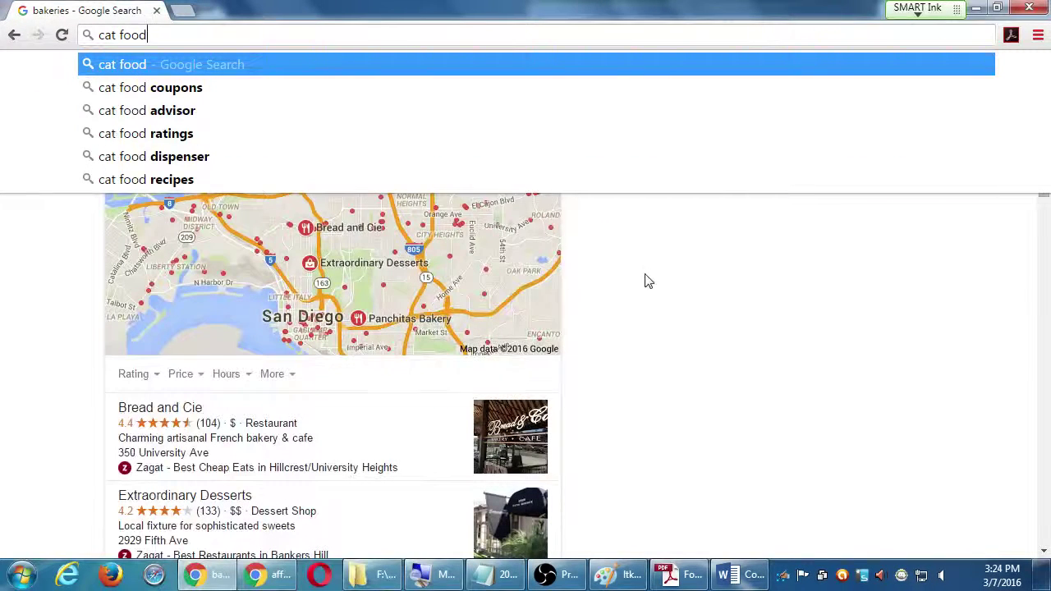
{"action": "left_click", "coordinate": [648, 272]}
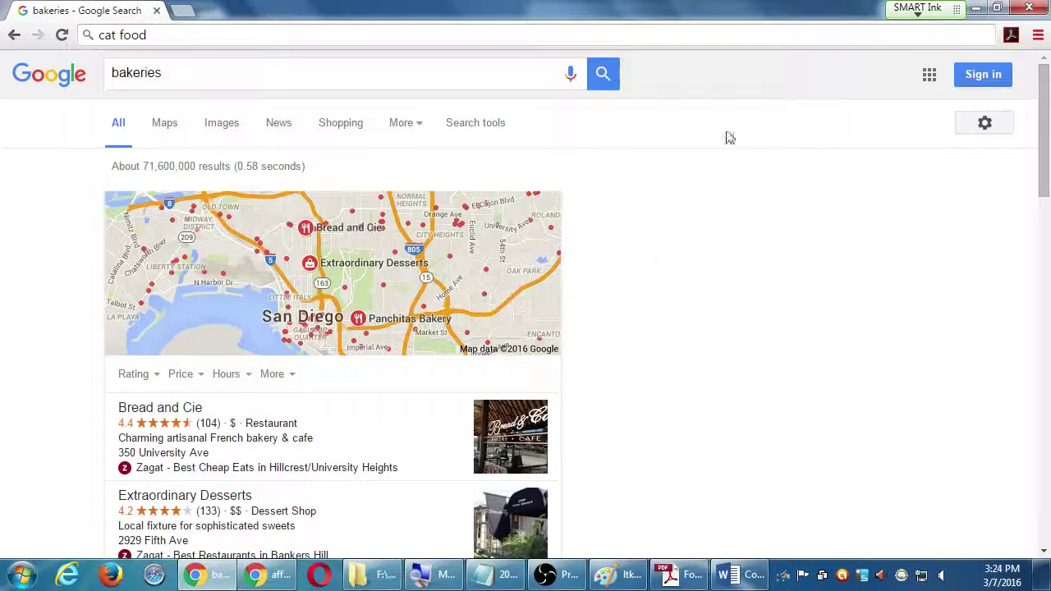
Review the Long Tail and Your Turn instructions in the Adobe Reader PDF again, and minimize the document.
{"action": "left_click", "coordinate": [665, 576]}
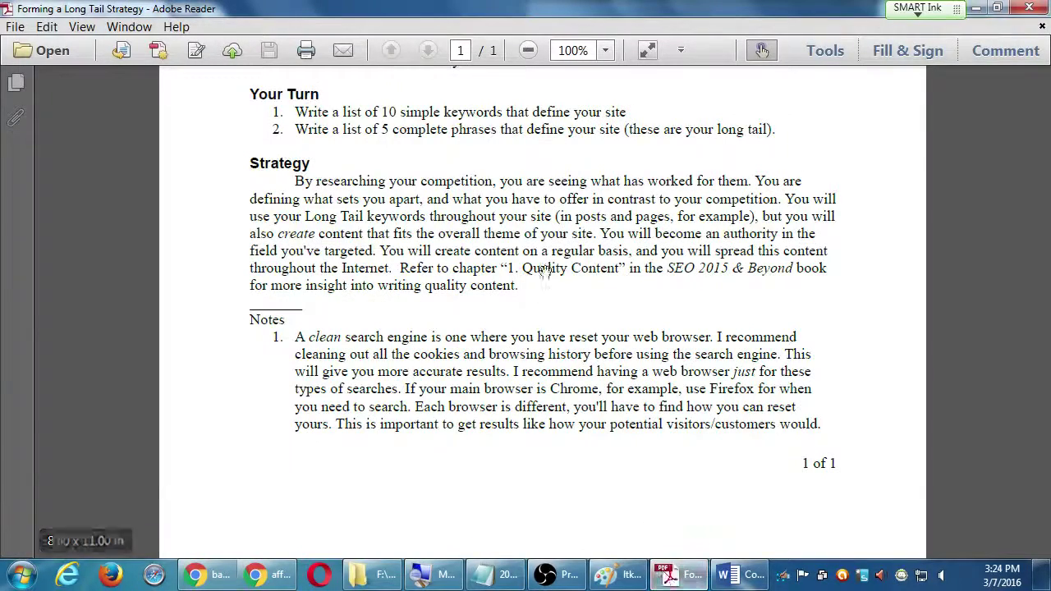
{"action": "scroll", "coordinate": [566, 328], "scroll_direction": "up", "scroll_amount": 3}
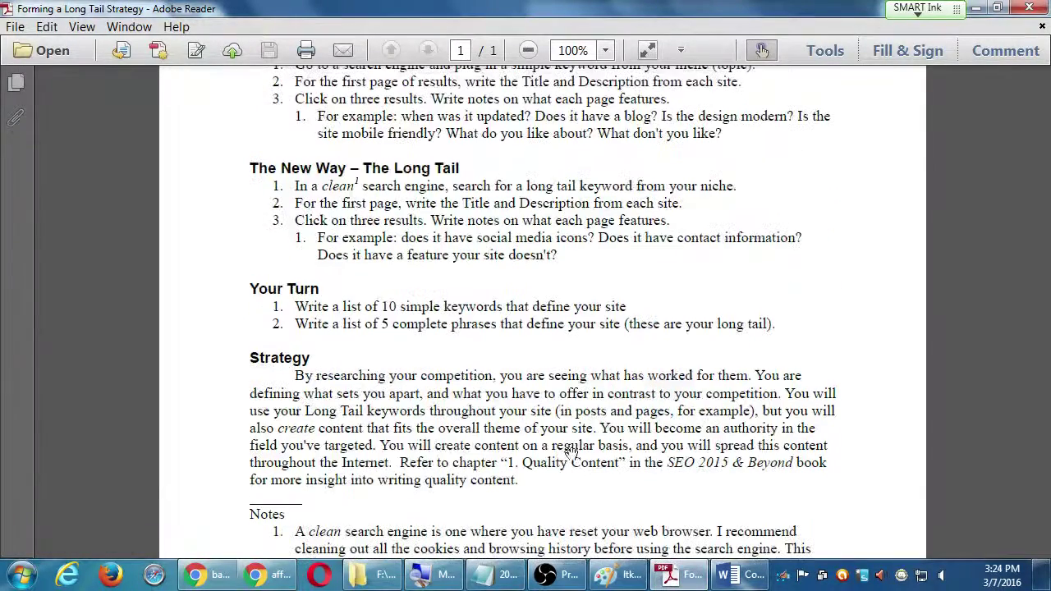
{"action": "left_click", "coordinate": [975, 8]}
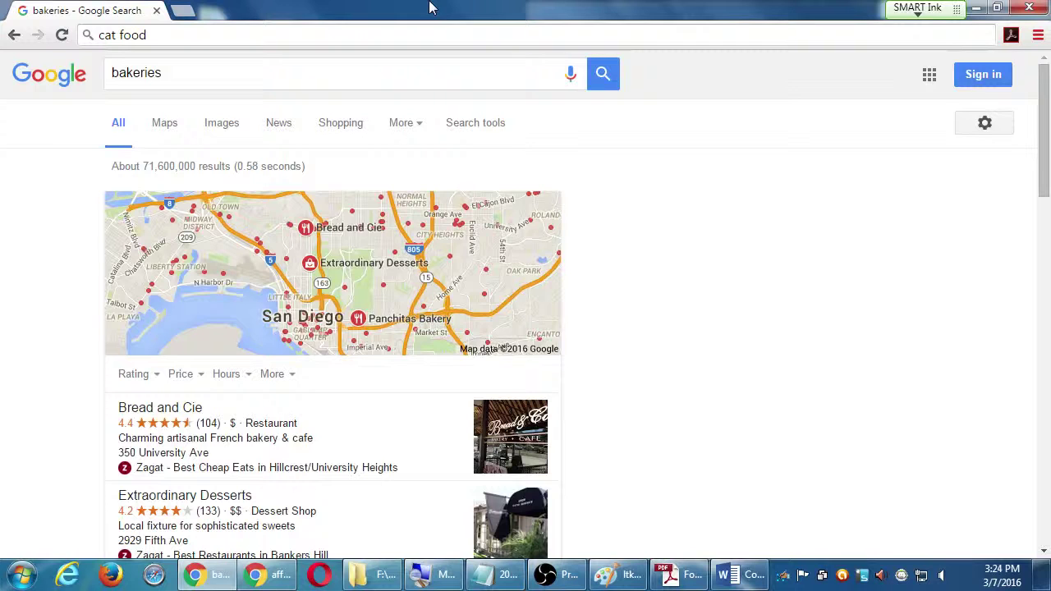
View Chrome's browsing history, close it, and look up the option for a new incognito window.
{"action": "key", "text": "ctrl+h"}
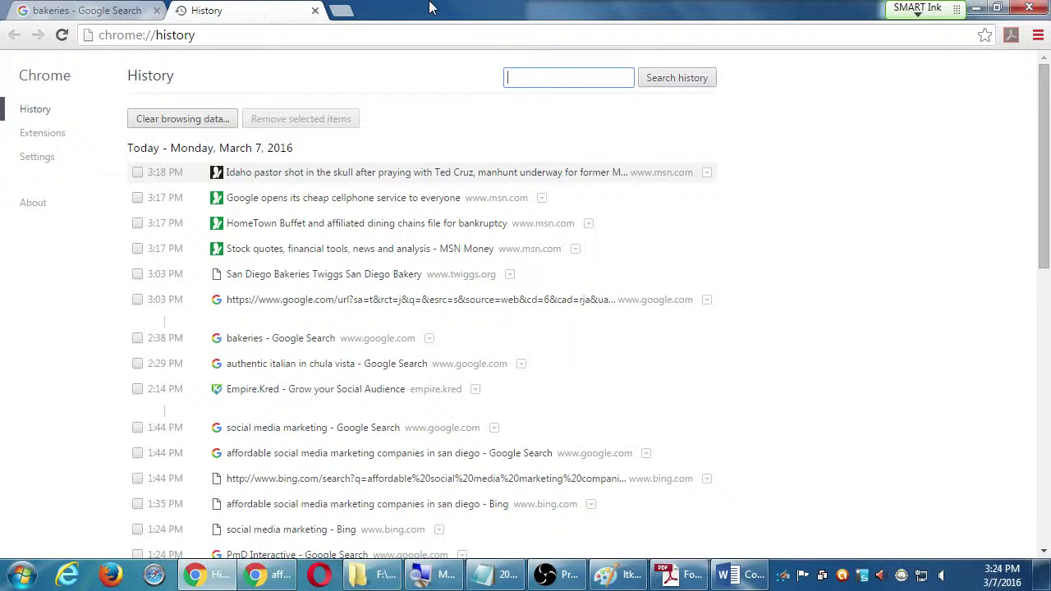
{"action": "key", "text": "ctrl+w"}
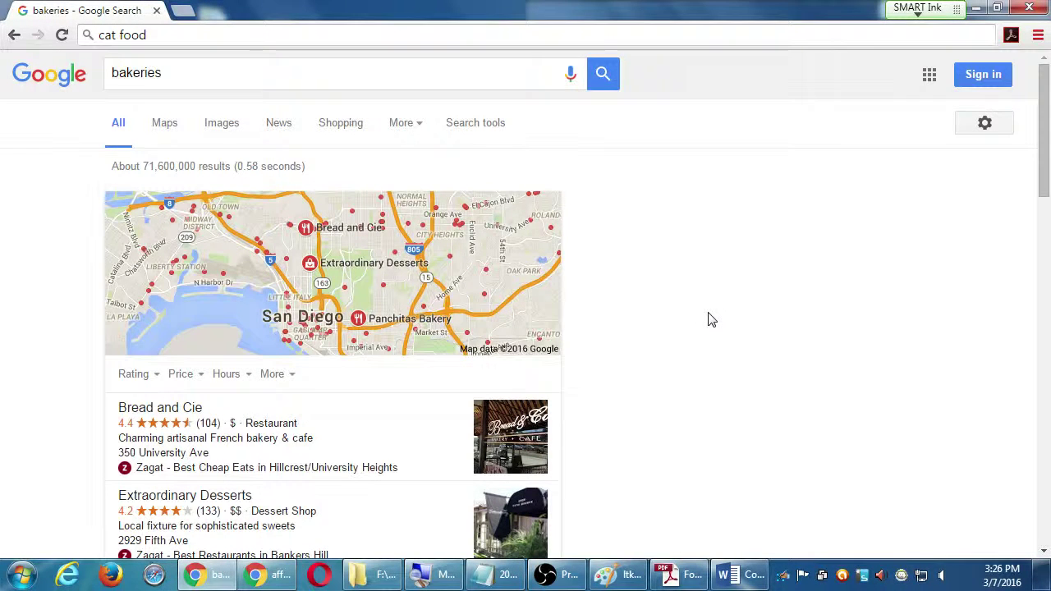
{"action": "left_click", "coordinate": [1037, 36]}
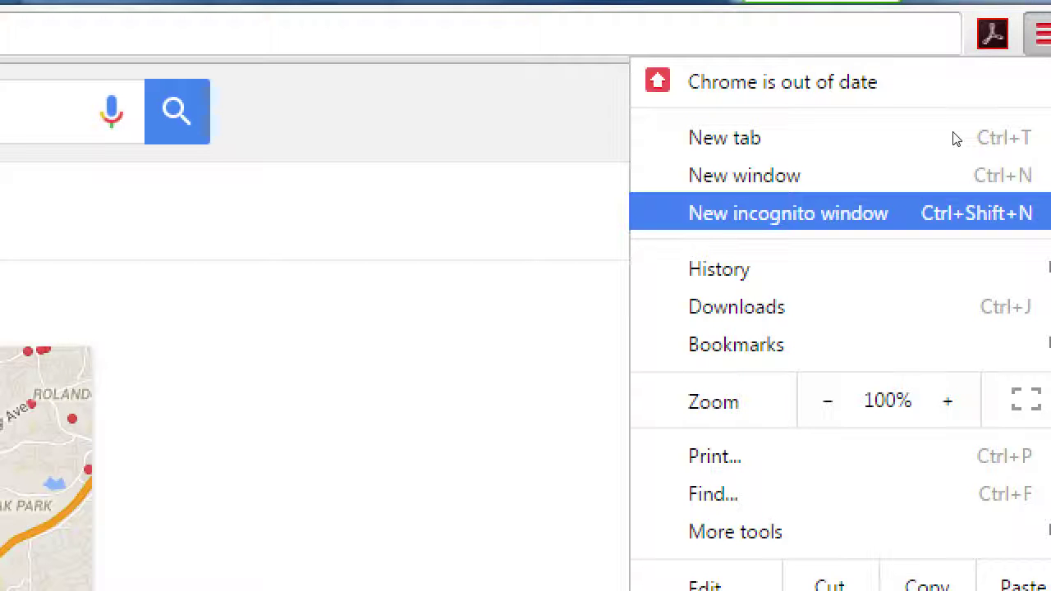
{"action": "key", "text": "Escape"}
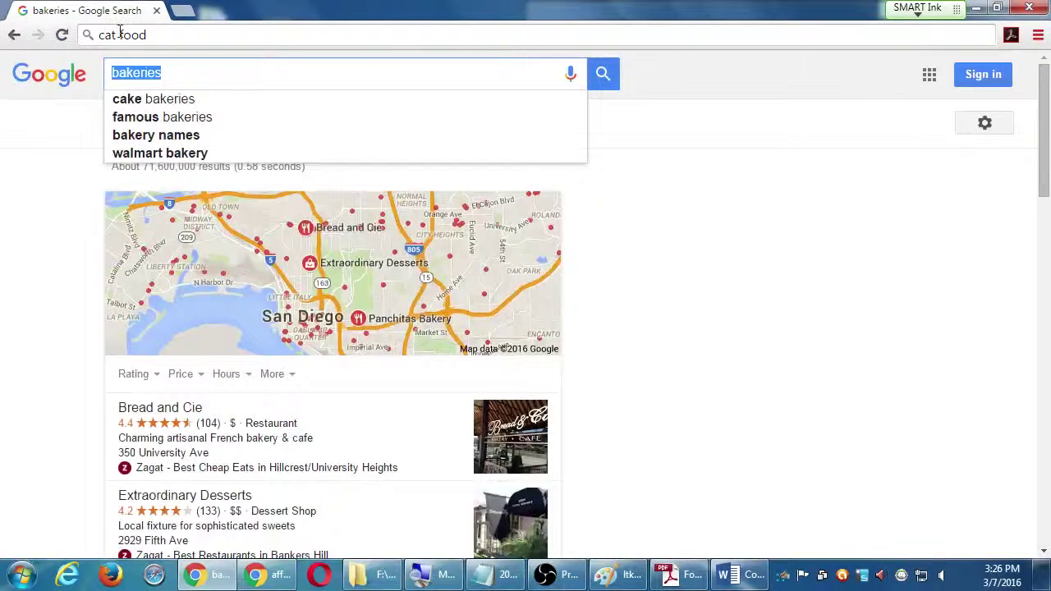
Replace the pending cat food query with imdb.com and load that website.
{"action": "left_click", "coordinate": [133, 35]}
{"action": "type", "text": "idm"}
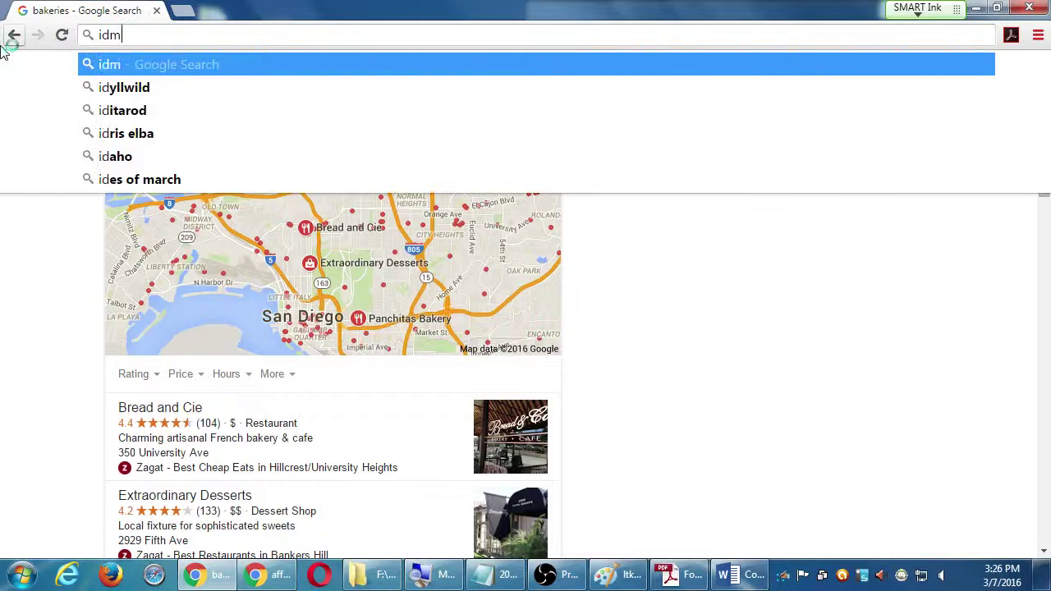
{"action": "key", "text": "BackSpace"}
{"action": "key", "text": "BackSpace"}
{"action": "type", "text": "mdb.com"}
{"action": "key", "text": "Return"}
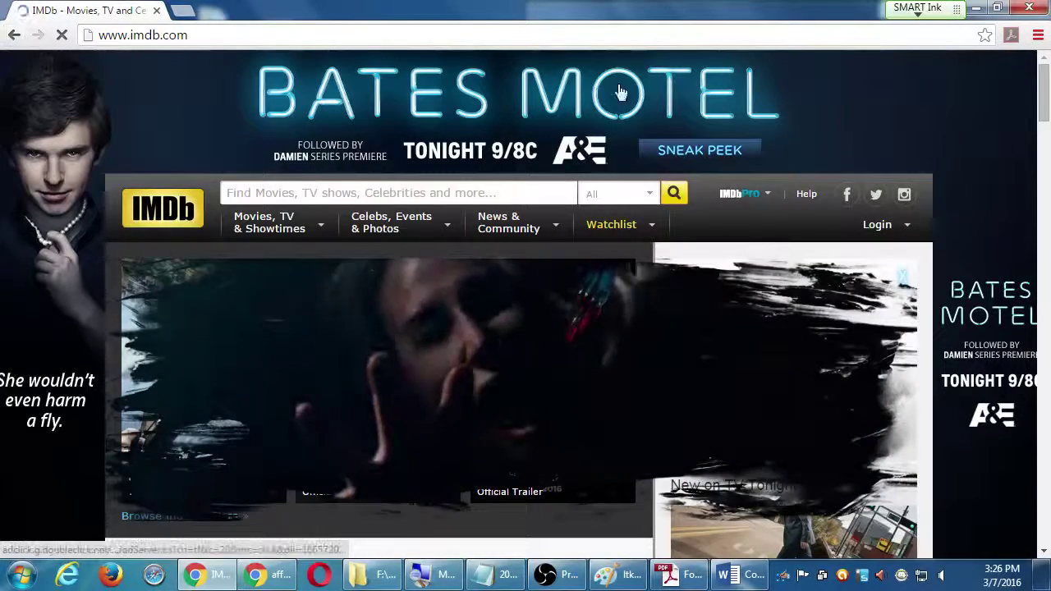
Open a new incognito window and start entering the imdb.com address in it.
{"action": "left_click", "coordinate": [1038, 34]}
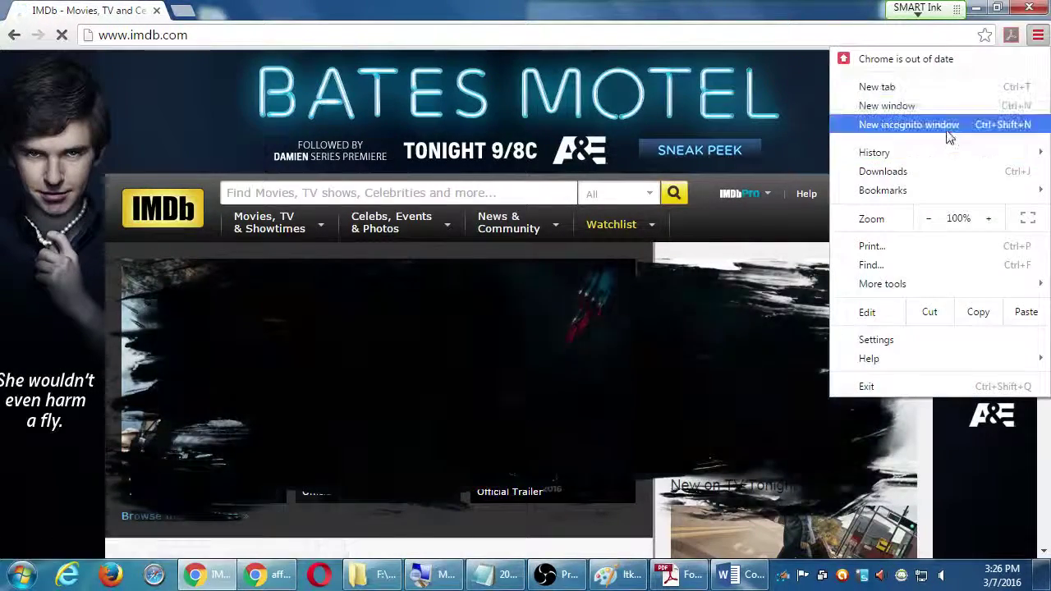
{"action": "left_click", "coordinate": [947, 133]}
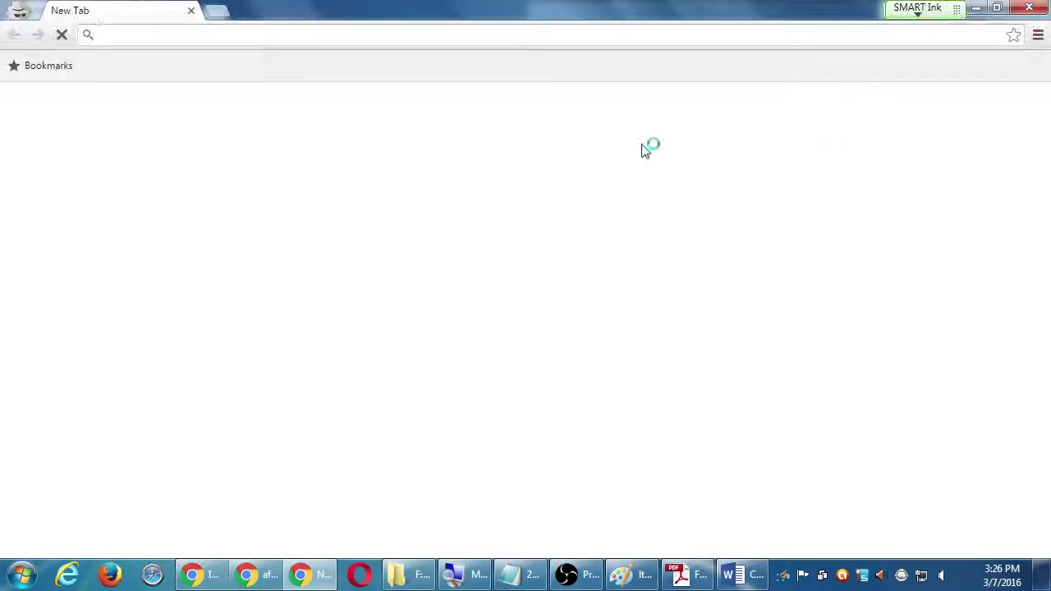
{"action": "type", "text": "imdb.co"}
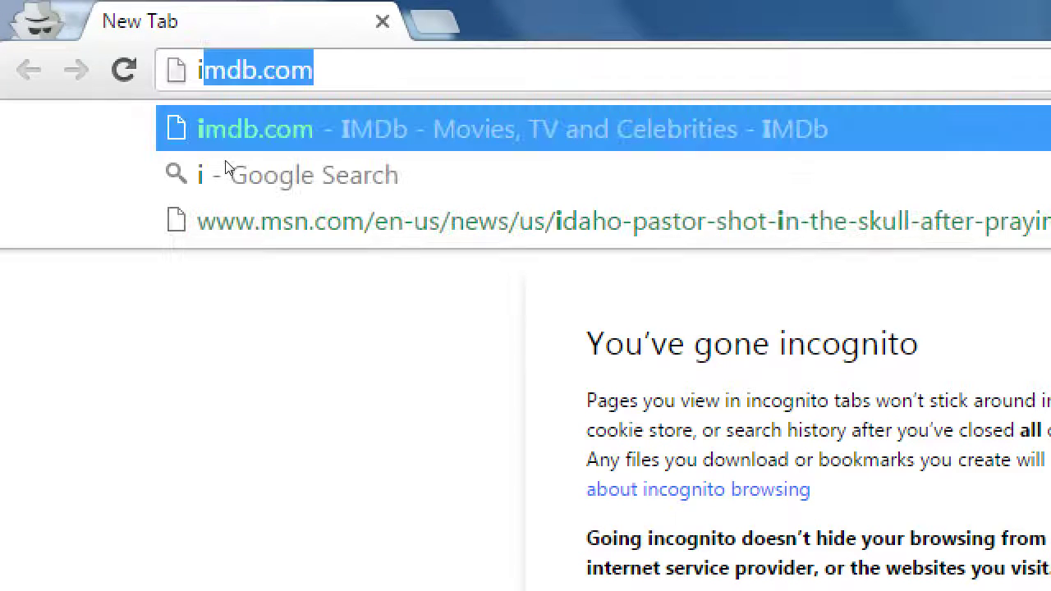
{"action": "type", "text": "m"}
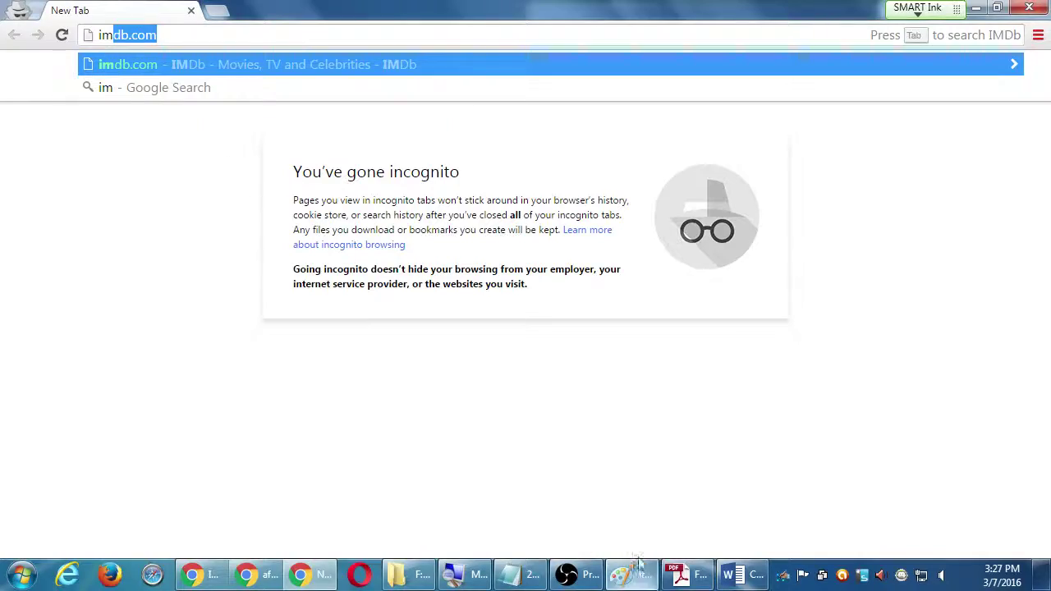
Switch to Firefox and open a new private browsing window.
{"action": "left_click", "coordinate": [686, 575]}
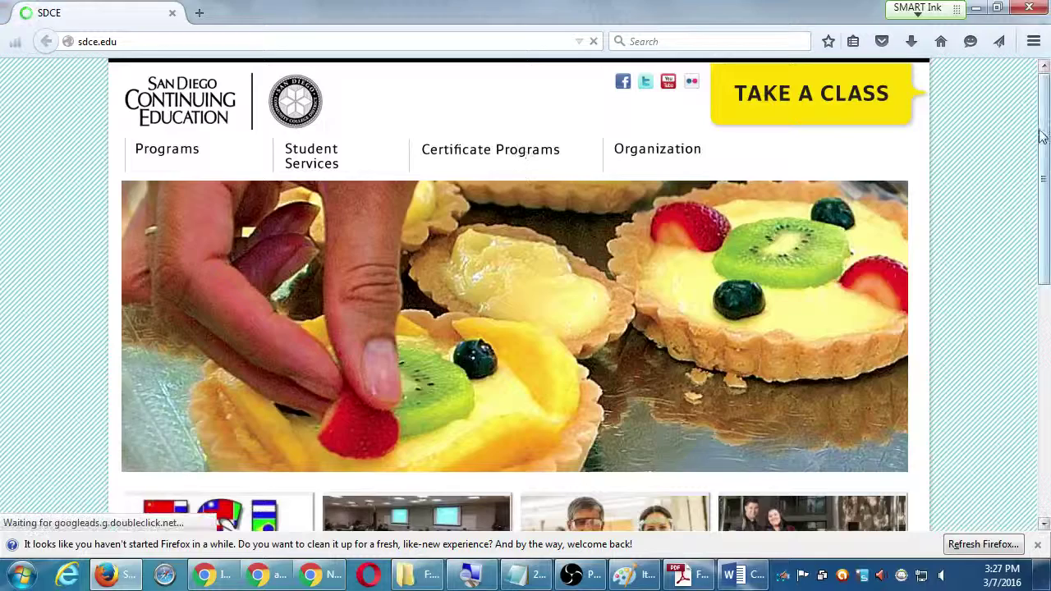
{"action": "left_click", "coordinate": [1033, 41]}
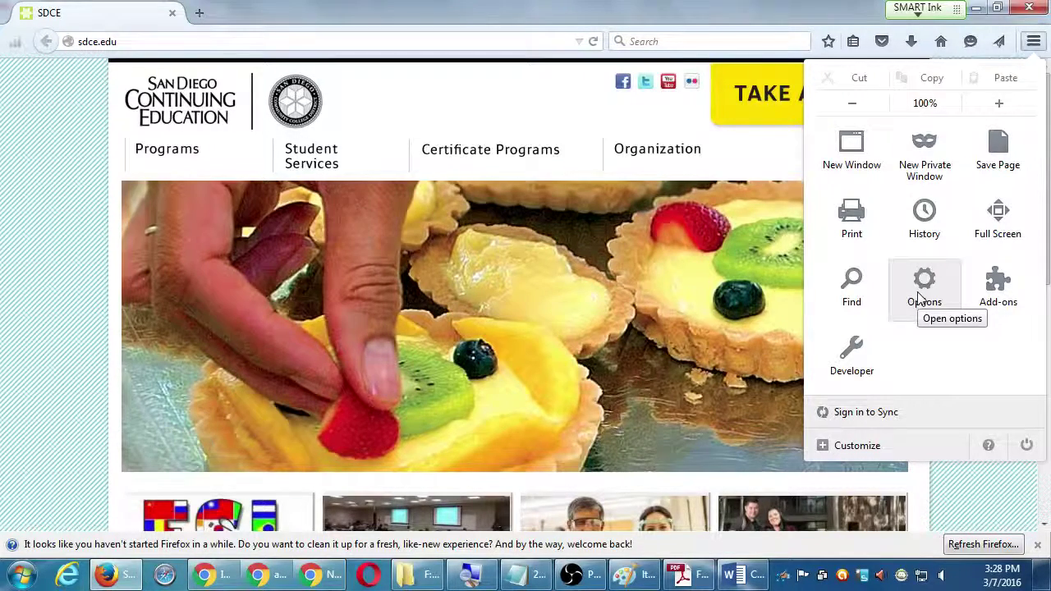
{"action": "left_click", "coordinate": [930, 173]}
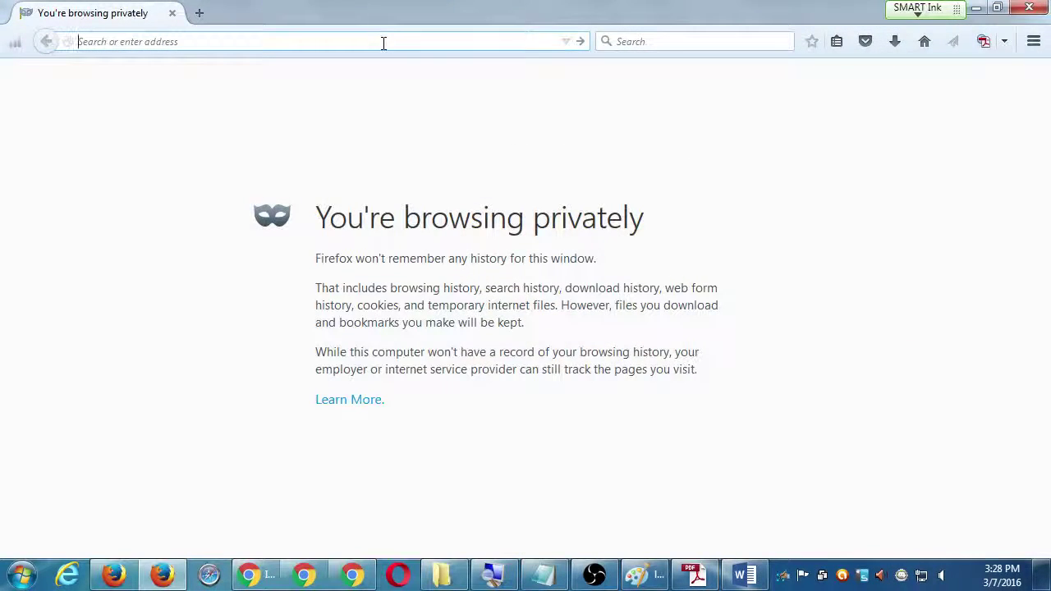
Load google.com in the private window and search for "authentic bakery".
{"action": "type", "text": "google.com"}
{"action": "key", "text": "Return"}
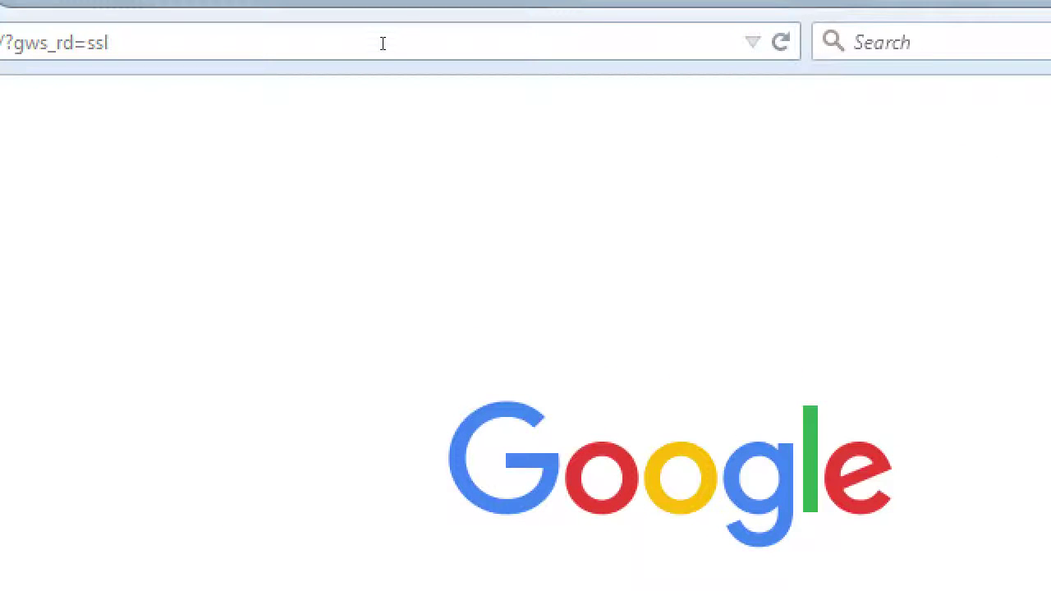
{"action": "type", "text": "au"}
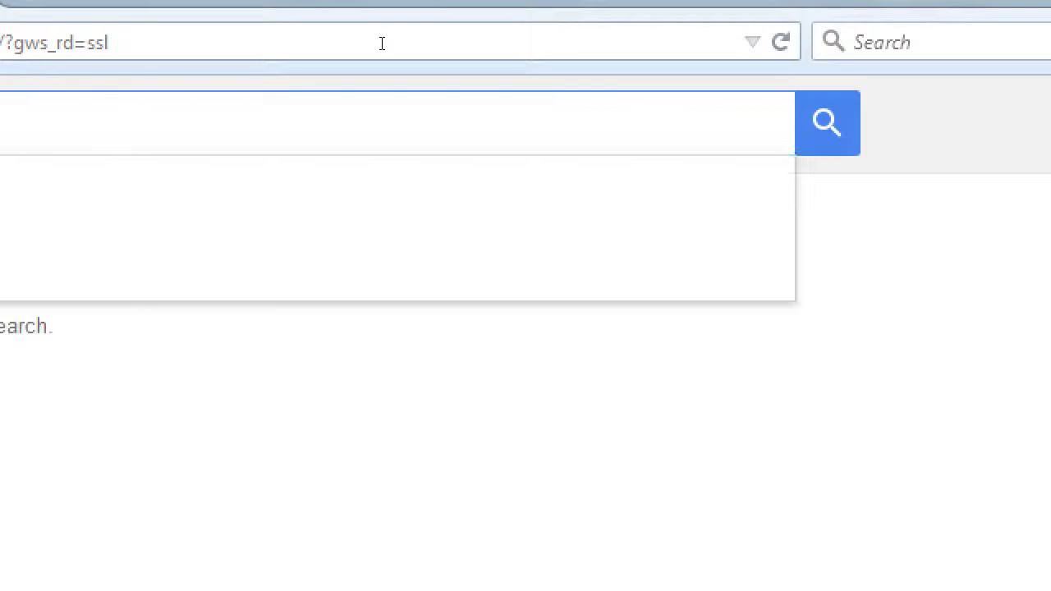
{"action": "type", "text": "thent"}
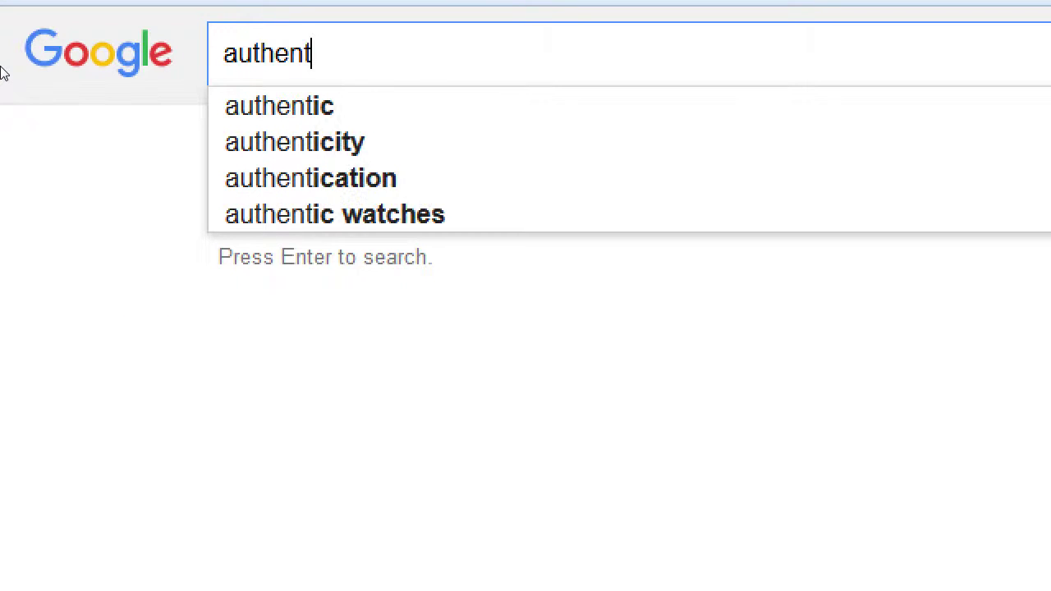
{"action": "type", "text": "ic bakery"}
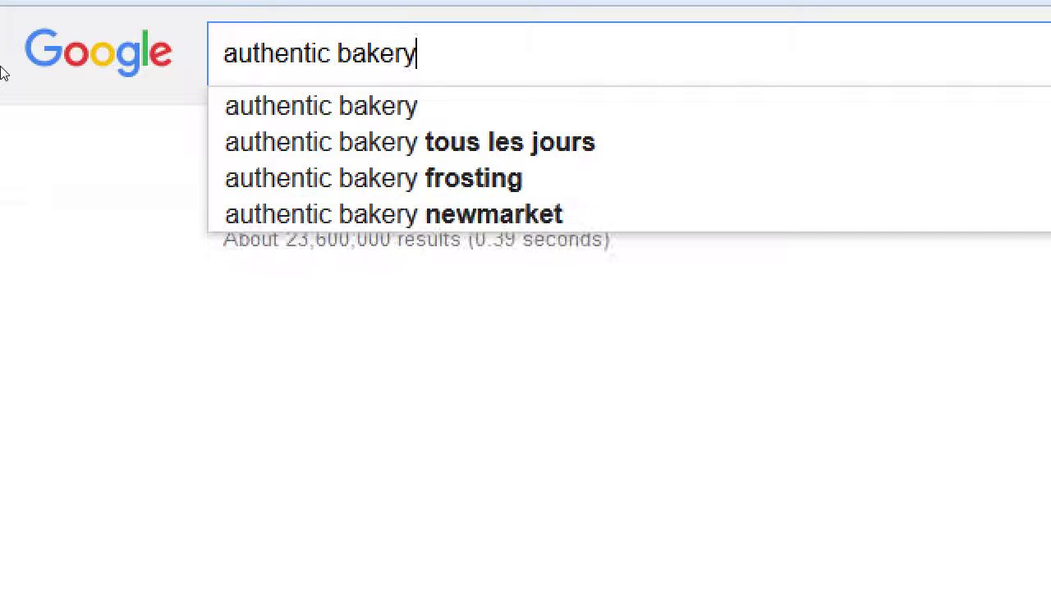
Replace the Google query with "healthy bakery in san diego" and run the search.
{"action": "key", "text": "ctrl+a"}
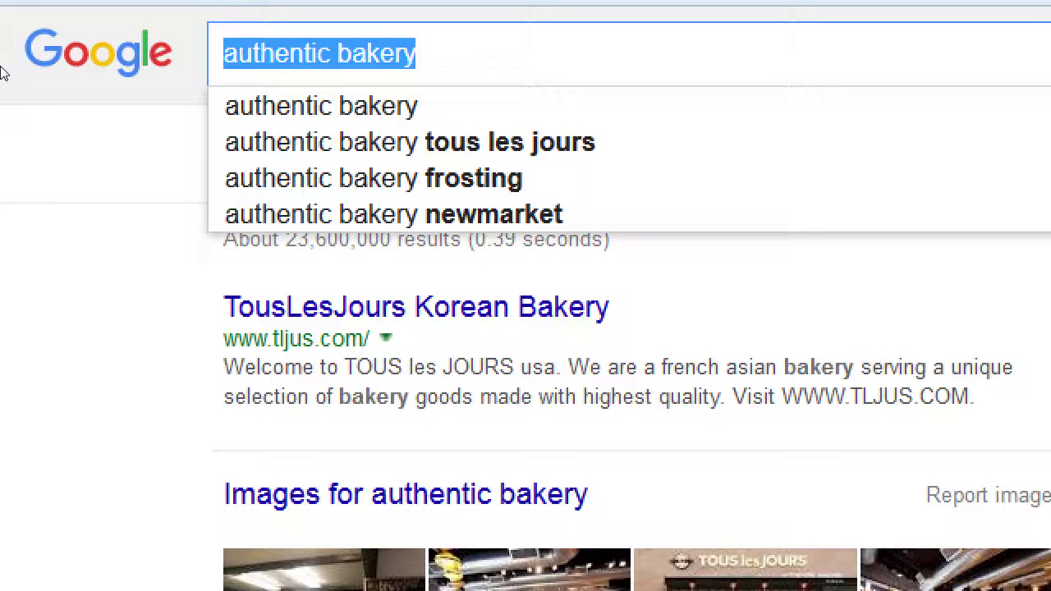
{"action": "type", "text": "healthy baker"}
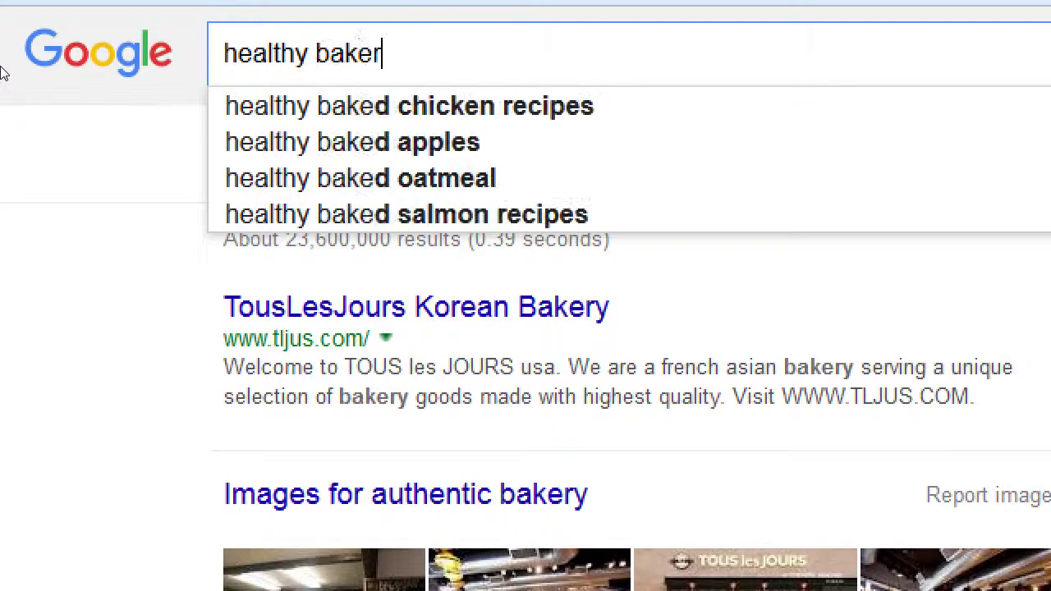
{"action": "type", "text": " in "}
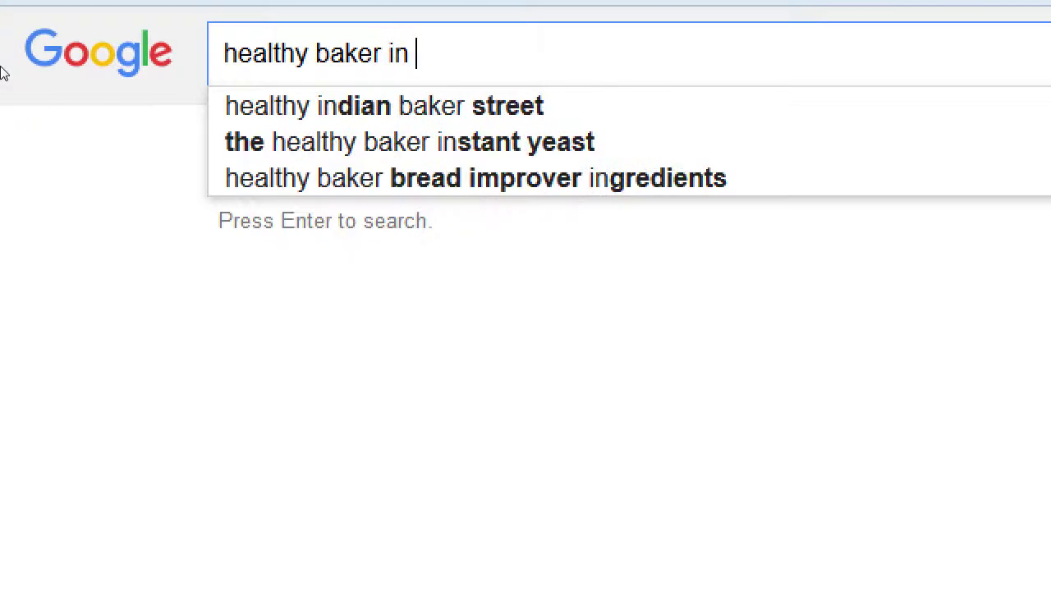
{"action": "type", "text": "san diego"}
{"action": "key", "text": "Return"}
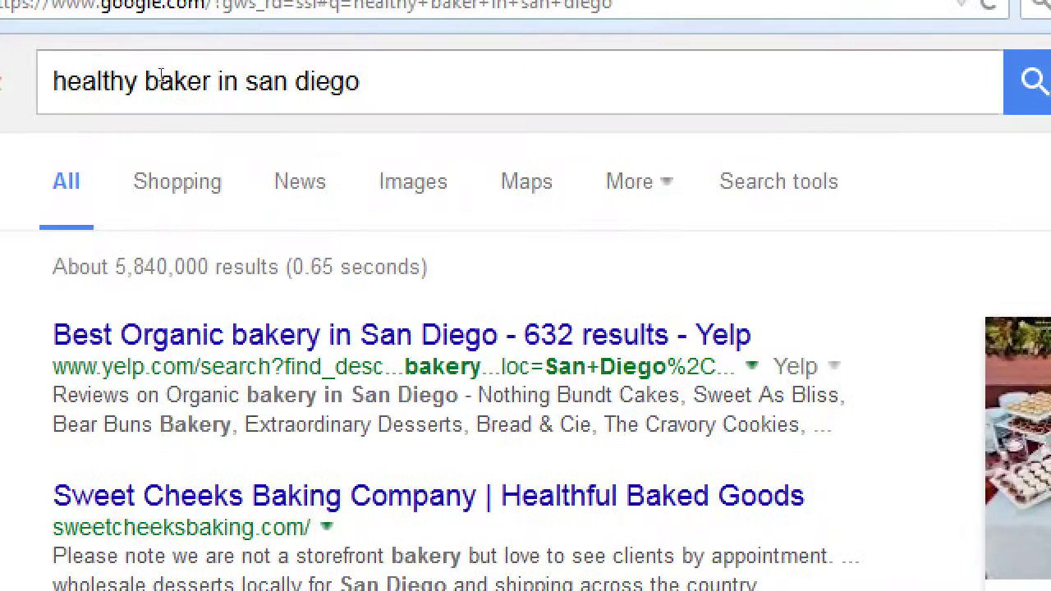
{"action": "left_click", "coordinate": [211, 81]}
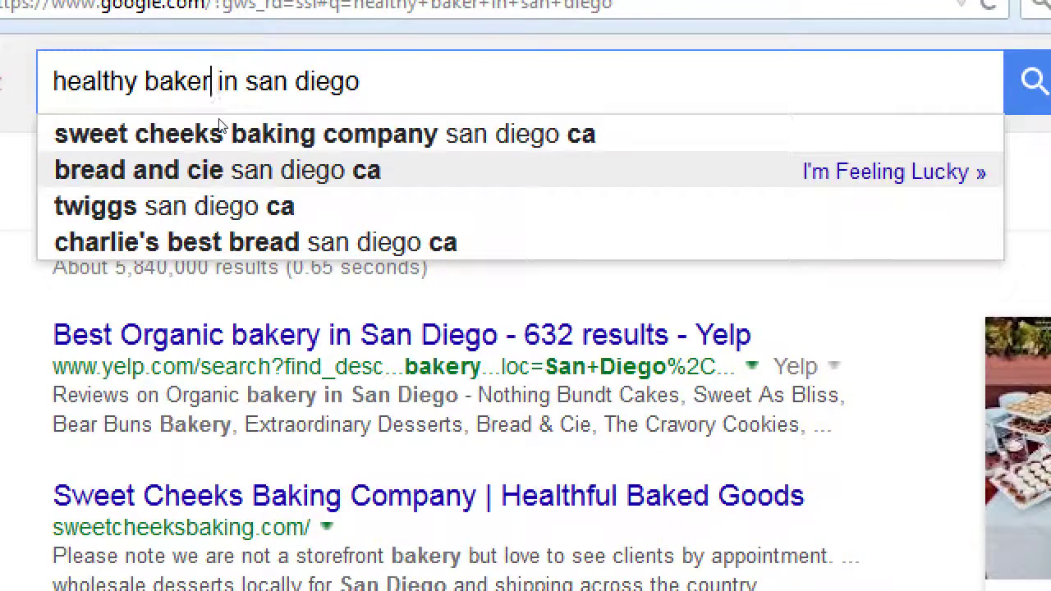
{"action": "type", "text": "y"}
{"action": "key", "text": "Return"}
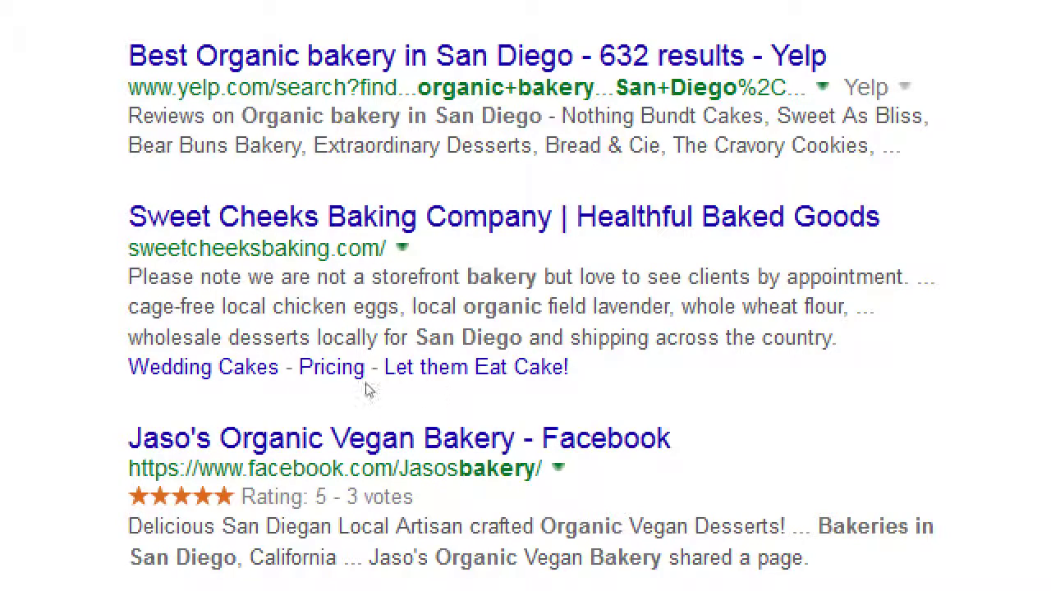
Copy the Sweet Cheeks Baking Company title, URL and description from the results and switch to the Word document.
{"action": "left_click_drag", "start_coordinate": [838, 338], "coordinate": [110, 297]}
{"action": "right_click", "coordinate": [174, 234]}
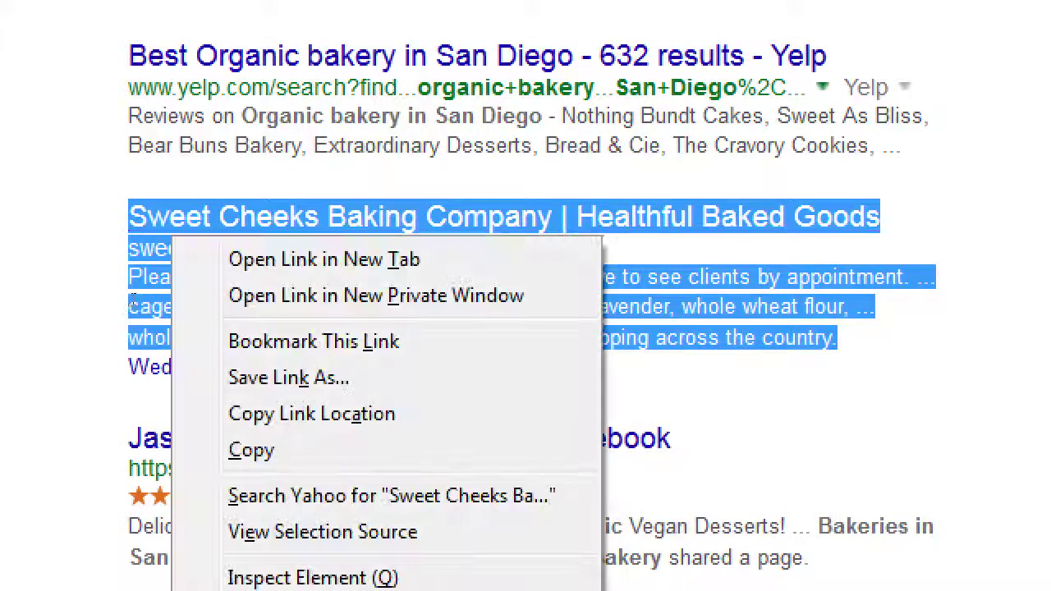
{"action": "left_click", "coordinate": [252, 448]}
{"action": "key", "text": "alt+Tab"}
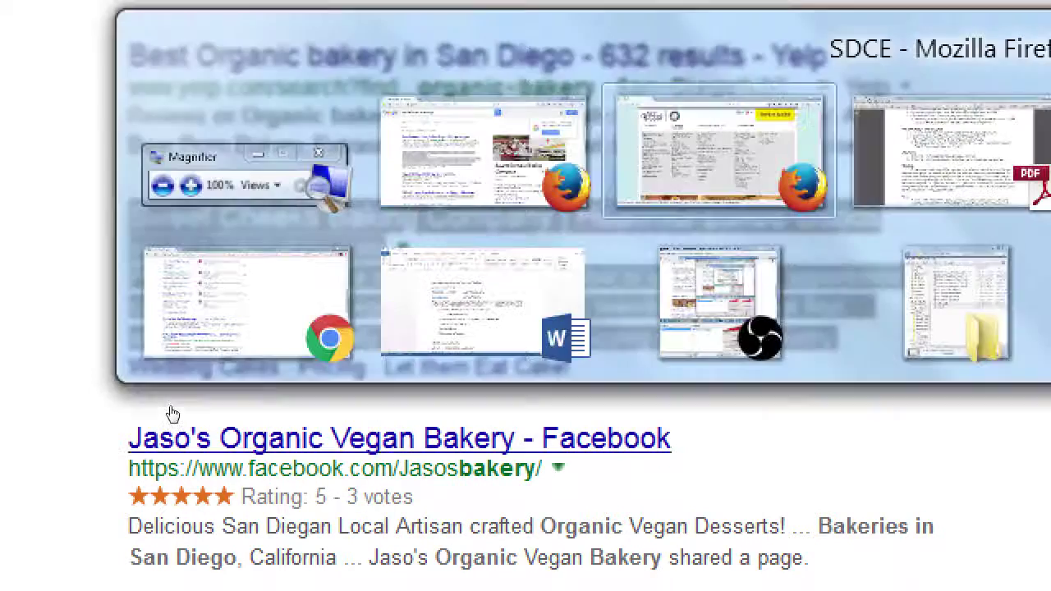
{"action": "key", "text": "alt+Tab"}
{"action": "key", "text": "alt+Tab"}
{"action": "key", "text": "alt+Tab"}
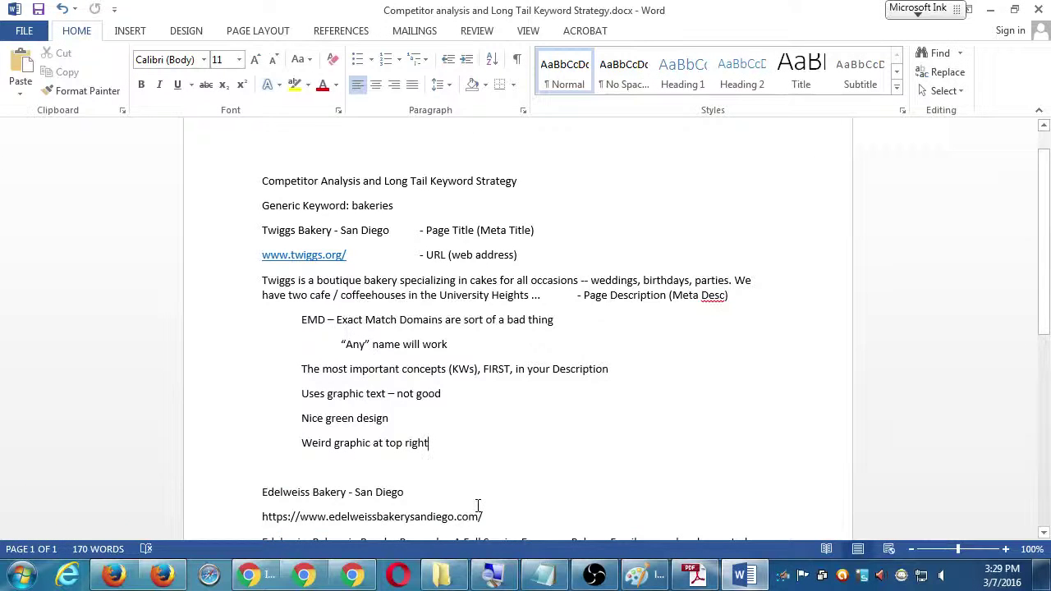
Apply the Heading 2 style to the "Generic Keyword: bakeries" line near the document's beginning.
{"action": "scroll", "coordinate": [478, 505], "scroll_direction": "up", "scroll_amount": 1}
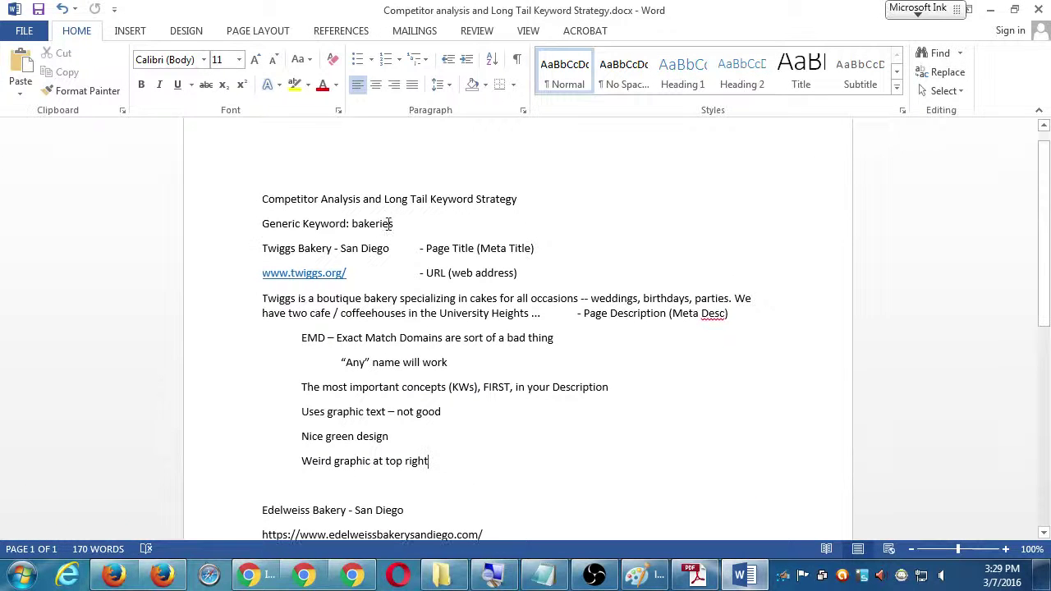
{"action": "left_click_drag", "start_coordinate": [395, 223], "coordinate": [232, 228]}
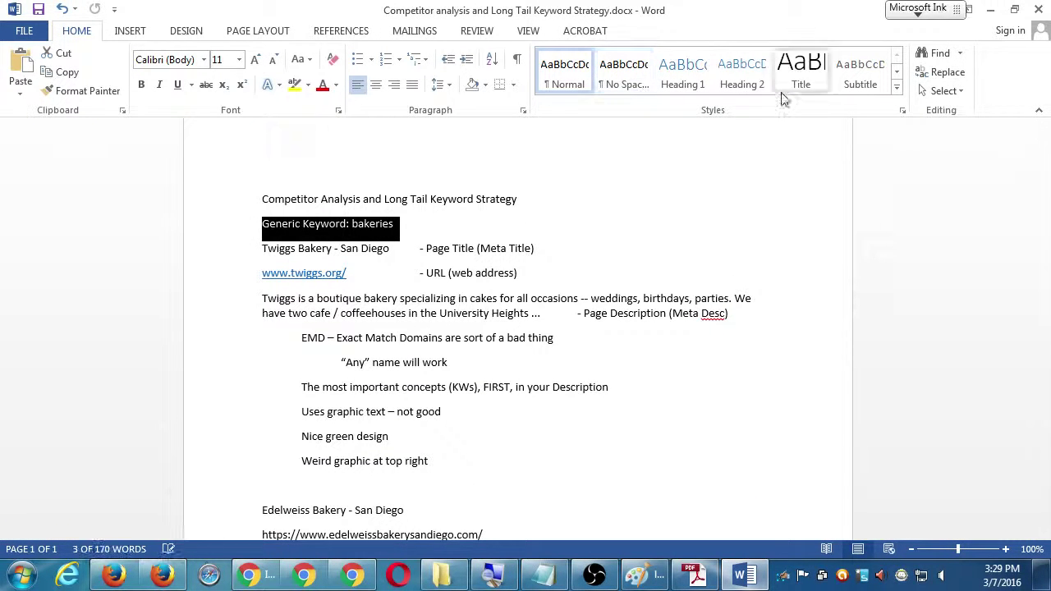
{"action": "left_click", "coordinate": [739, 72]}
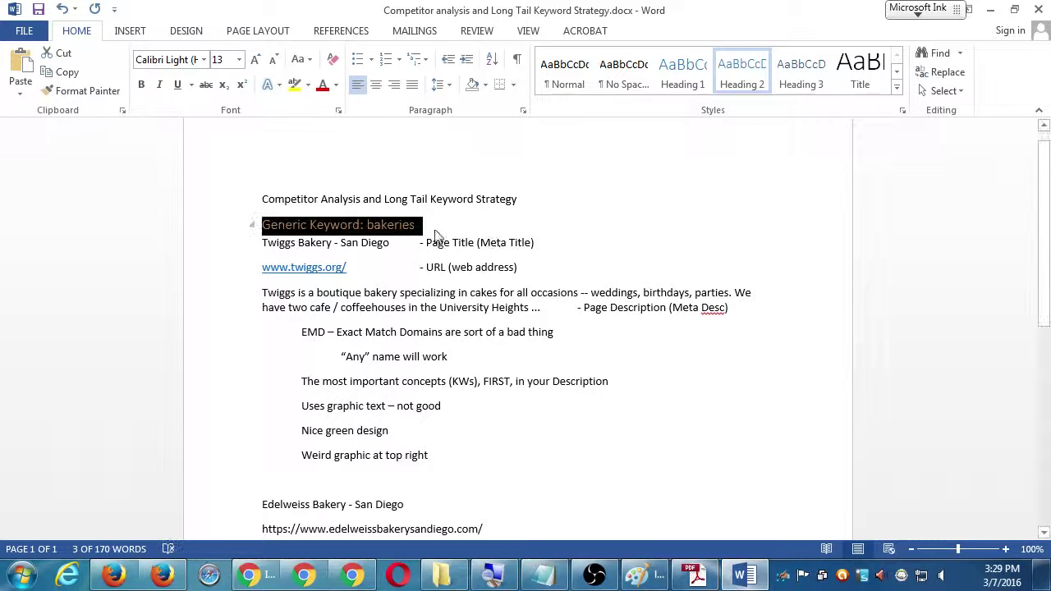
{"action": "left_click", "coordinate": [432, 227]}
Add a "Long Tail Keywords" line at the document's end and paste the copied listing below it as text only.
{"action": "key", "text": "ctrl+End"}
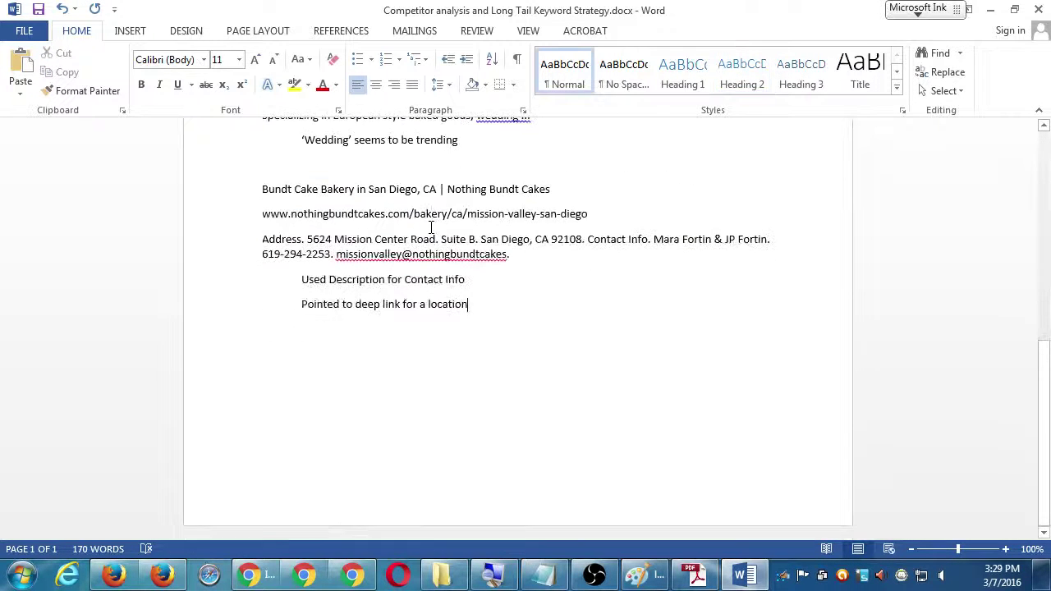
{"action": "key", "text": "Return"}
{"action": "key", "text": "Return"}
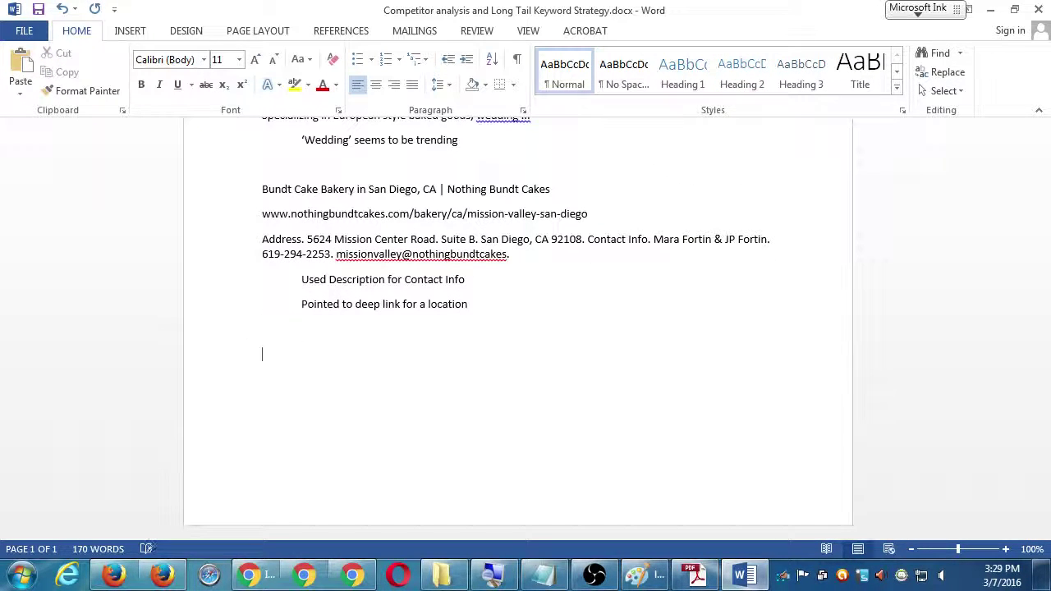
{"action": "type", "text": "Long Tail Keywords"}
{"action": "key", "text": "Return"}
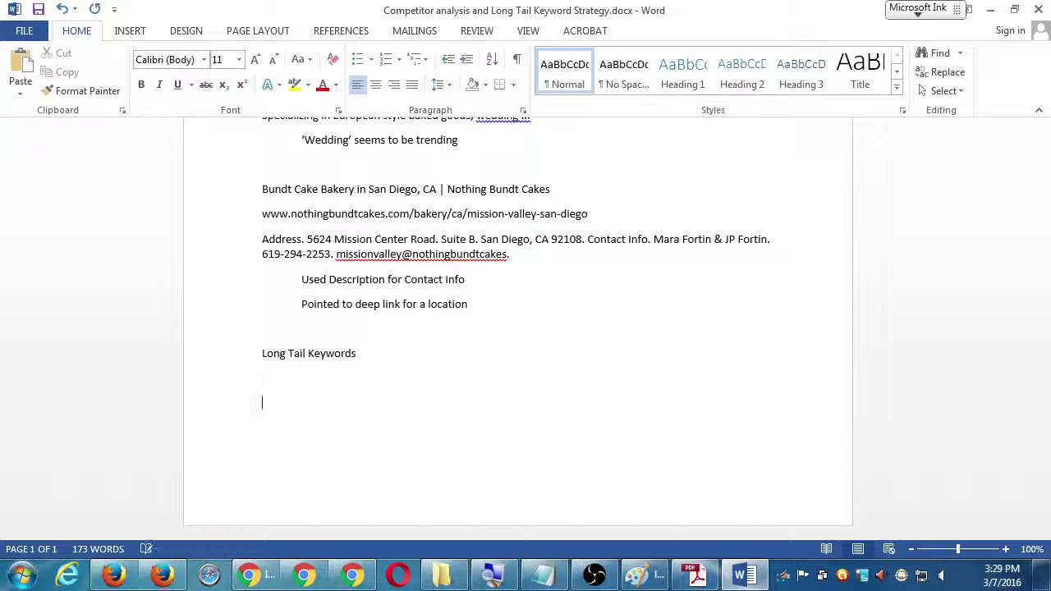
{"action": "right_click", "coordinate": [368, 424]}
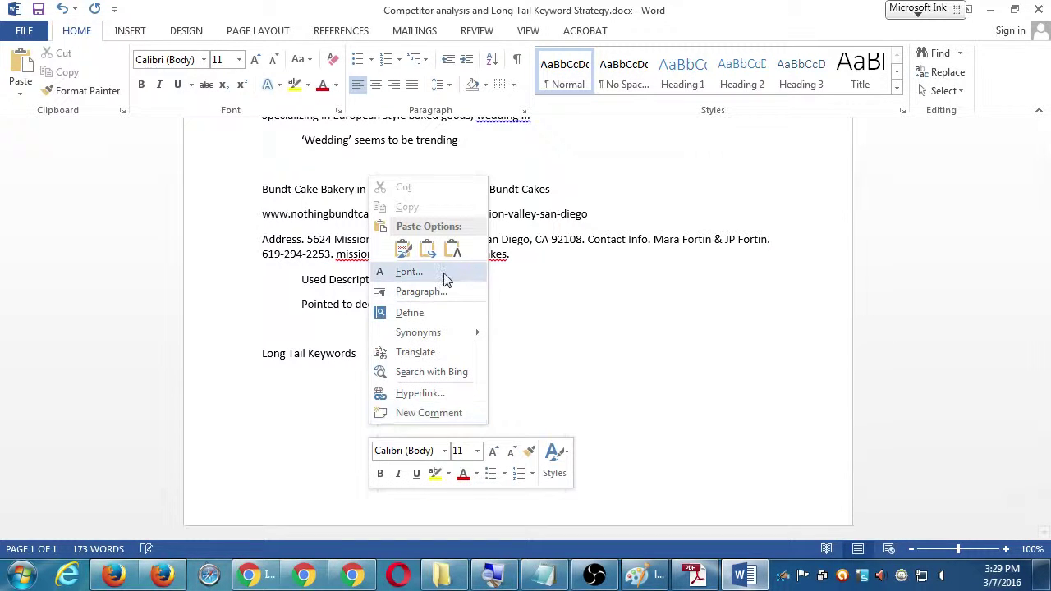
{"action": "left_click", "coordinate": [452, 249]}
Copy the query from Firefox into a "Kw: healthy bakery in san diego" line in Word, and style "Long Tail Keywords" as Heading 2.
{"action": "key", "text": "alt+Tab"}
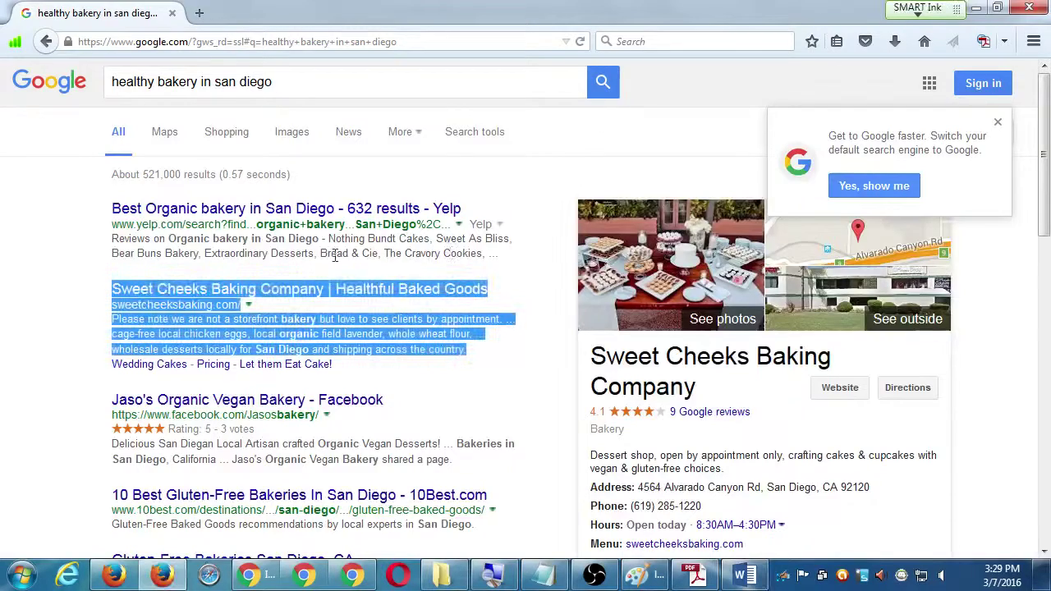
{"action": "triple_click", "coordinate": [307, 82]}
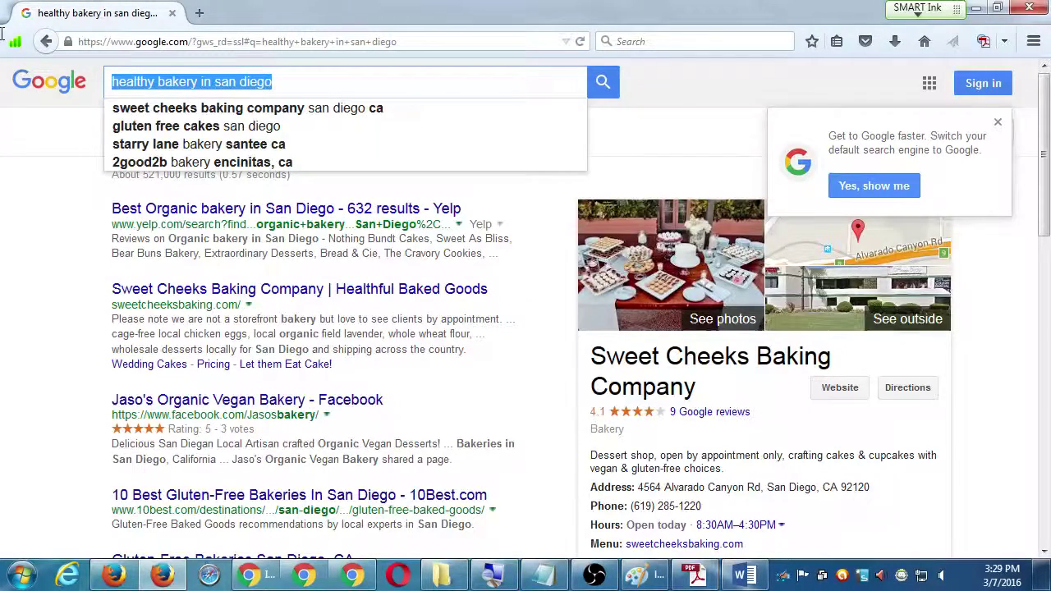
{"action": "key", "text": "alt+Tab"}
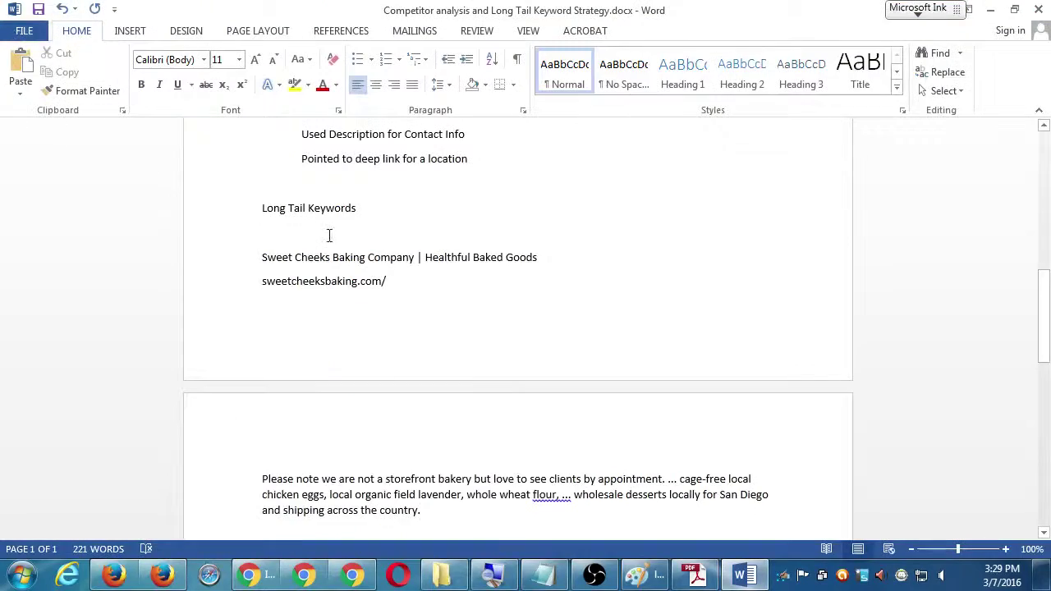
{"action": "left_click", "coordinate": [330, 235]}
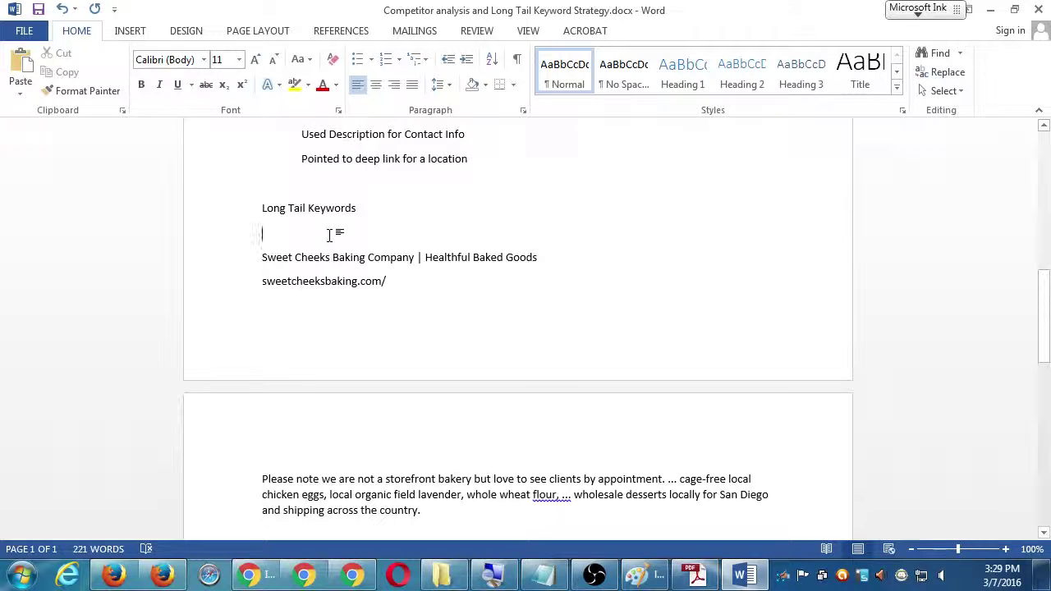
{"action": "type", "text": "Kw:"}
{"action": "key", "text": "ctrl+v"}
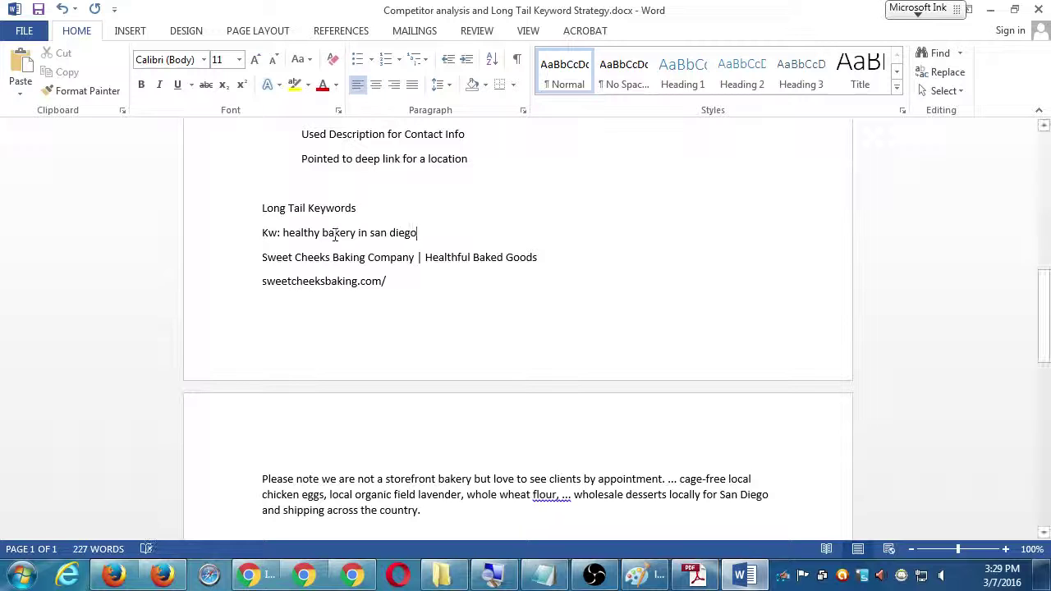
{"action": "left_click", "coordinate": [344, 209]}
{"action": "left_click", "coordinate": [742, 78]}
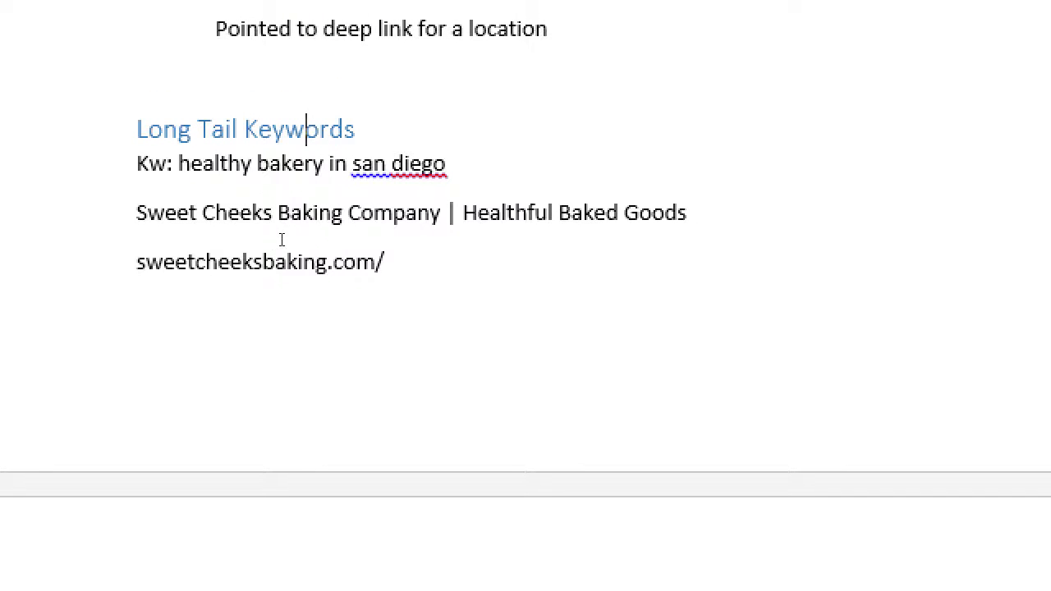
Examine the pasted Sweet Cheeks page title, web address and description, highlighting the company name and the words in the title.
{"action": "left_click_drag", "start_coordinate": [136, 212], "coordinate": [409, 244]}
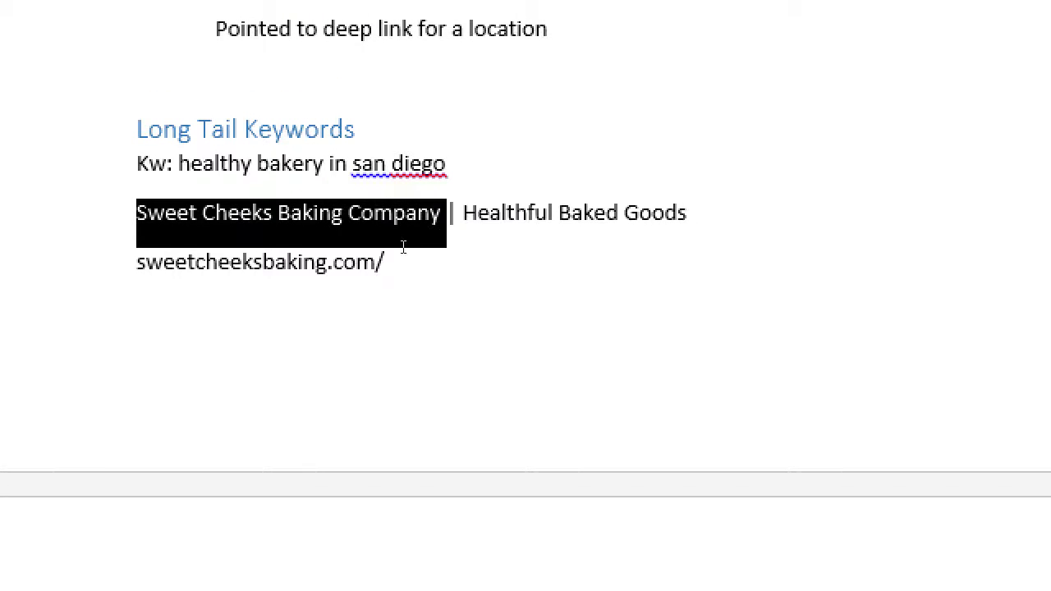
{"action": "left_click", "coordinate": [350, 251]}
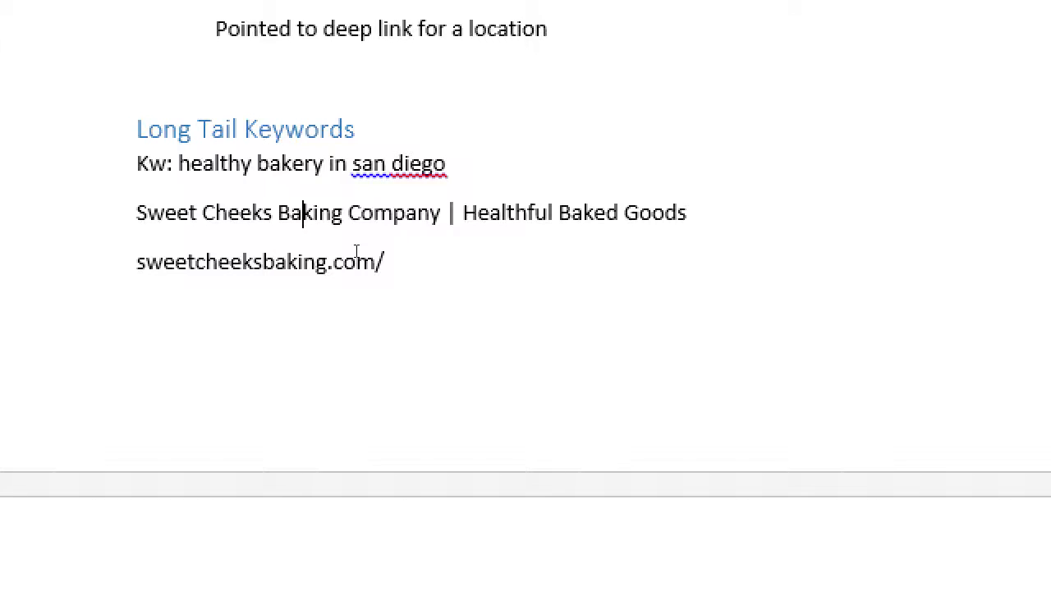
{"action": "double_click", "coordinate": [573, 213]}
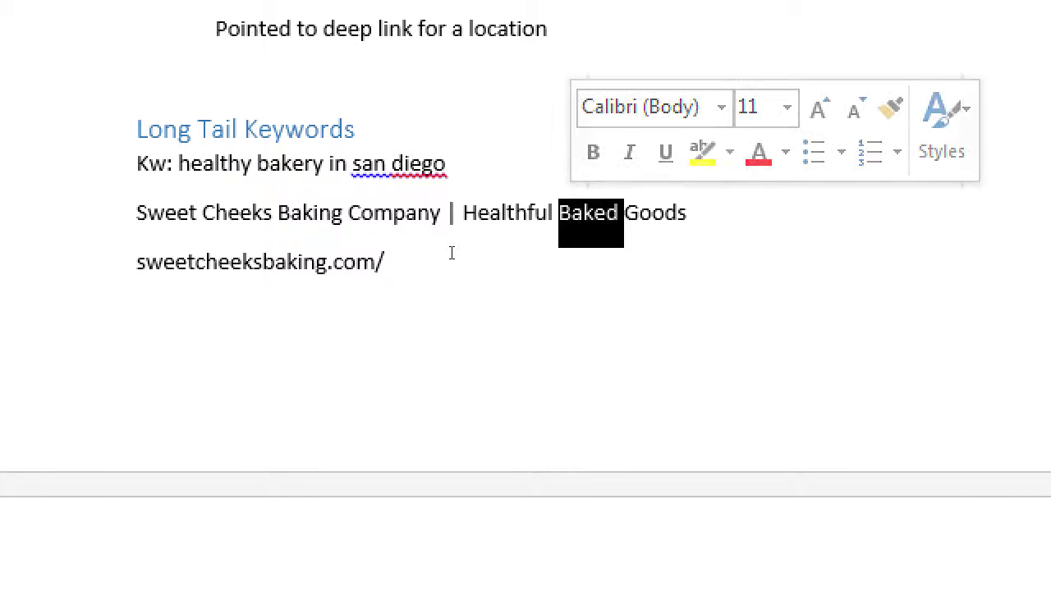
{"action": "double_click", "coordinate": [506, 213]}
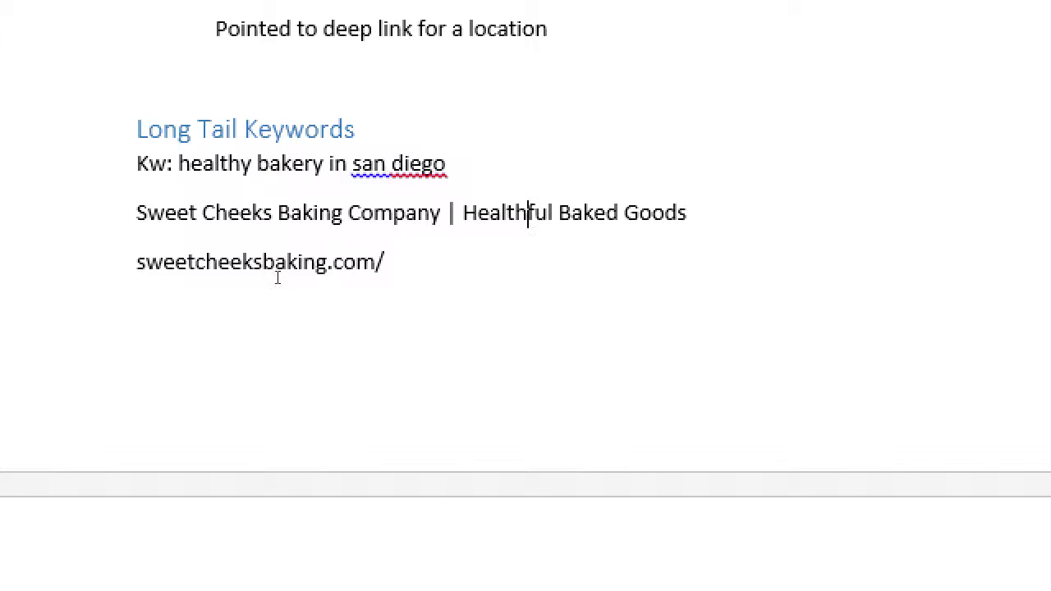
{"action": "scroll", "coordinate": [376, 284], "scroll_direction": "down", "scroll_amount": 4}
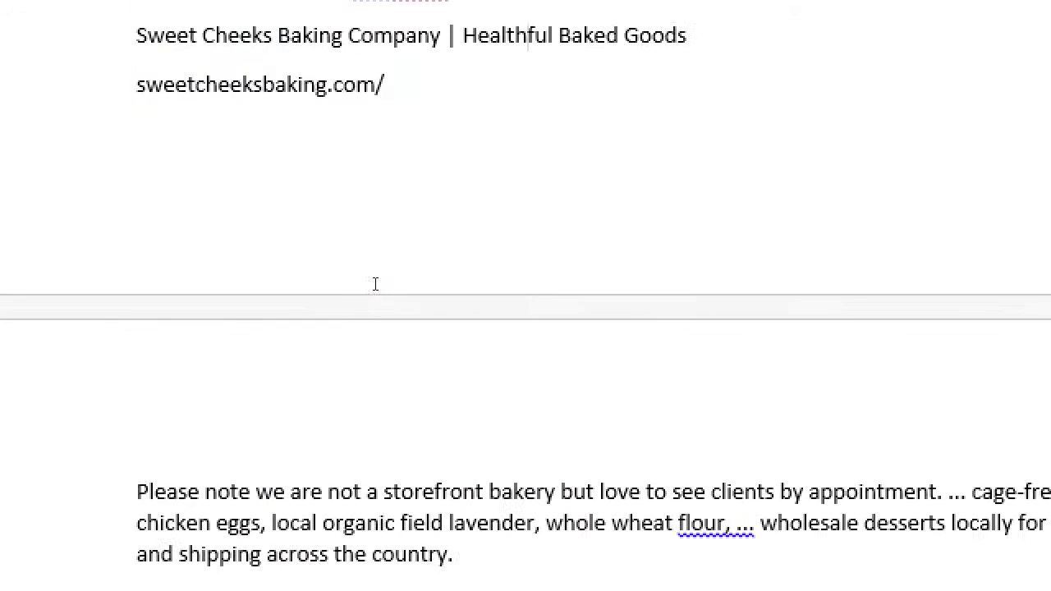
{"action": "scroll", "coordinate": [375, 285], "scroll_direction": "down", "scroll_amount": 4}
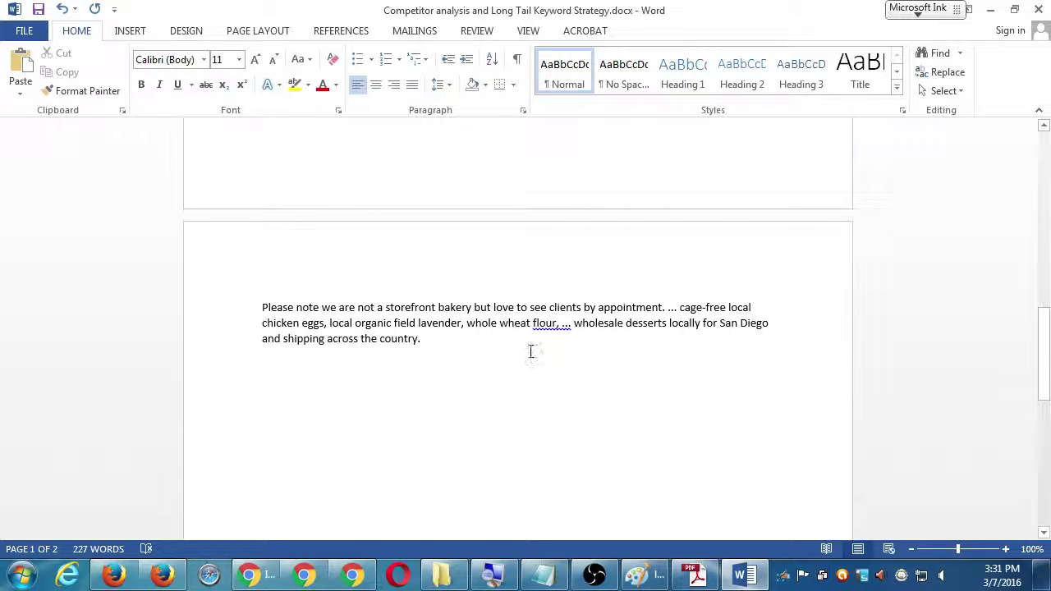
Start an indented note line below the Sweet Cheeks page description.
{"action": "left_click", "coordinate": [531, 351]}
{"action": "key", "text": "Return"}
{"action": "key", "text": "Tab"}
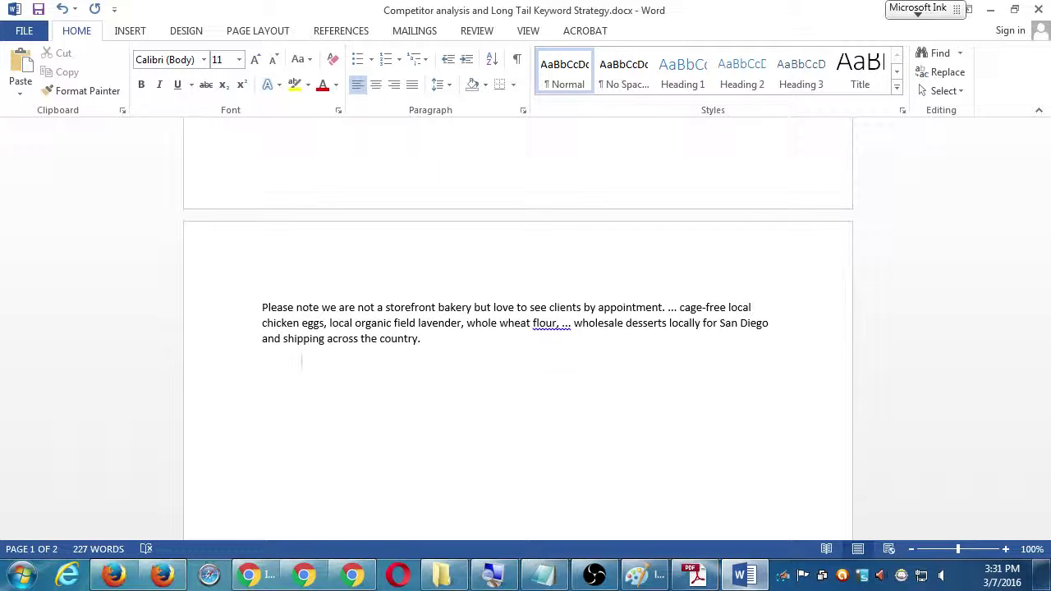
{"action": "type", "text": "\"Loal\""}
{"action": "key", "text": "BackSpace"}
{"action": "key", "text": "BackSpace"}
{"action": "key", "text": "BackSpace"}
{"action": "type", "text": "cal"}
{"action": "key", "text": "BackSpace"}
{"action": "key", "text": "BackSpace"}
{"action": "key", "text": "BackSpace"}
{"action": "key", "text": "BackSpace"}
{"action": "key", "text": "BackSpace"}
{"action": "key", "text": "BackSpace"}
Write the note Keywords to consider: "Local" "Organic" "Healthful" on the indented line.
{"action": "type", "text": "Kye"}
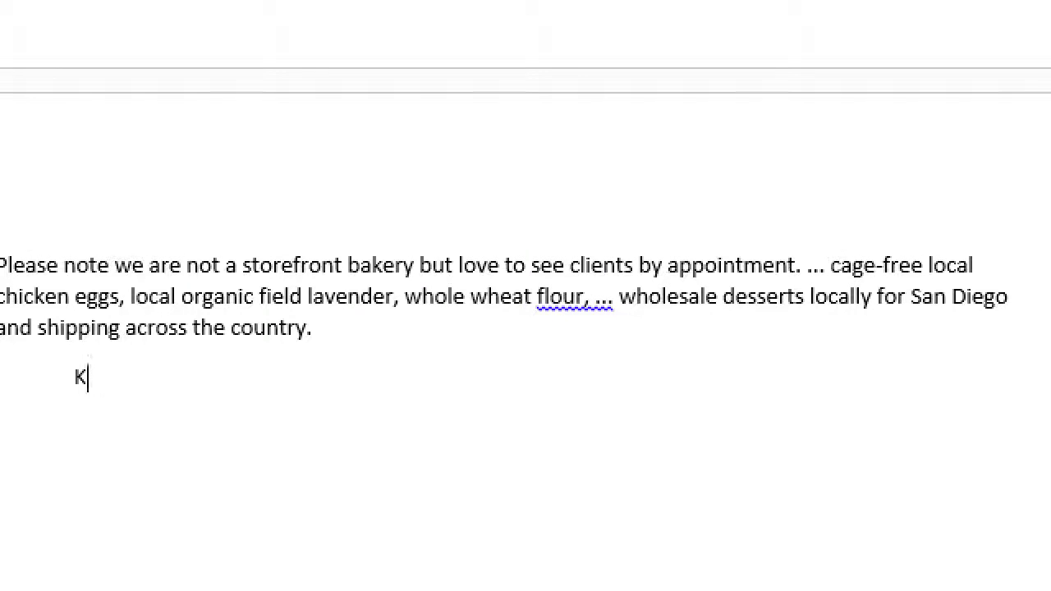
{"action": "key", "text": "BackSpace"}
{"action": "key", "text": "BackSpace"}
{"action": "type", "text": "eywords"}
{"action": "type", "text": " to consider: \""}
{"action": "type", "text": "Local\" "}
{"action": "type", "text": "\"Organi"}
{"action": "type", "text": "c\""}
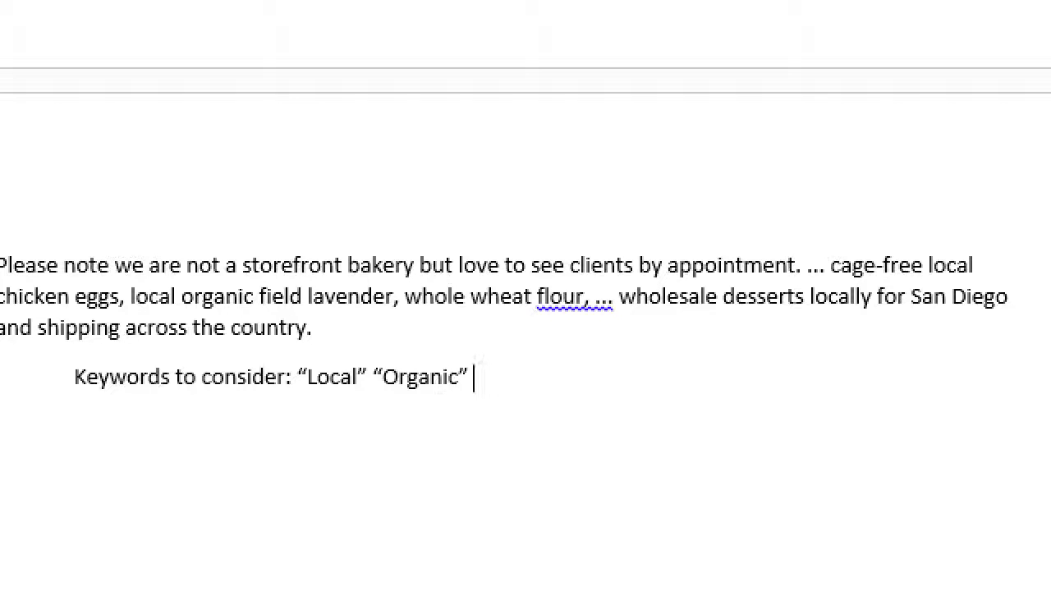
{"action": "type", "text": " \"Healthfu"}
{"action": "type", "text": "l\""}
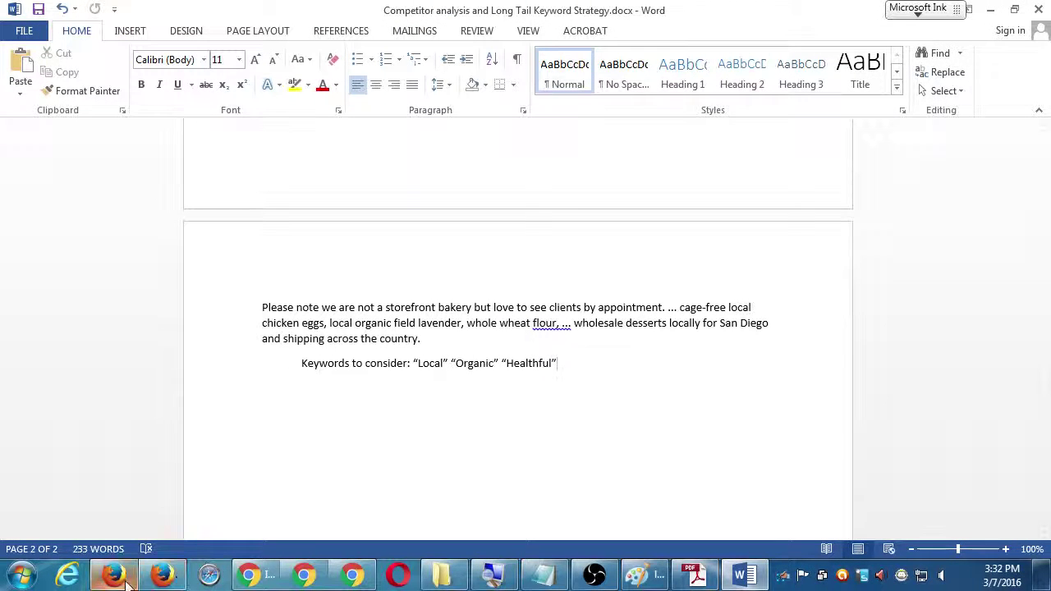
Switch back to the Firefox private window and look through the "healthy bakery in san diego" results below Sweet Cheeks.
{"action": "left_click", "coordinate": [160, 577]}
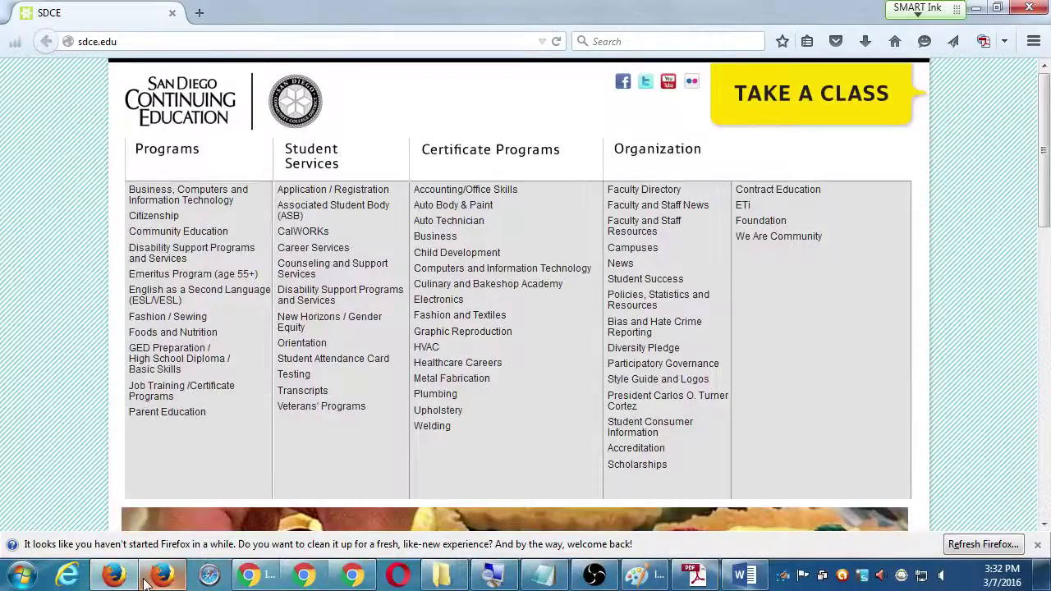
{"action": "left_click", "coordinate": [144, 581]}
{"action": "left_click", "coordinate": [132, 581]}
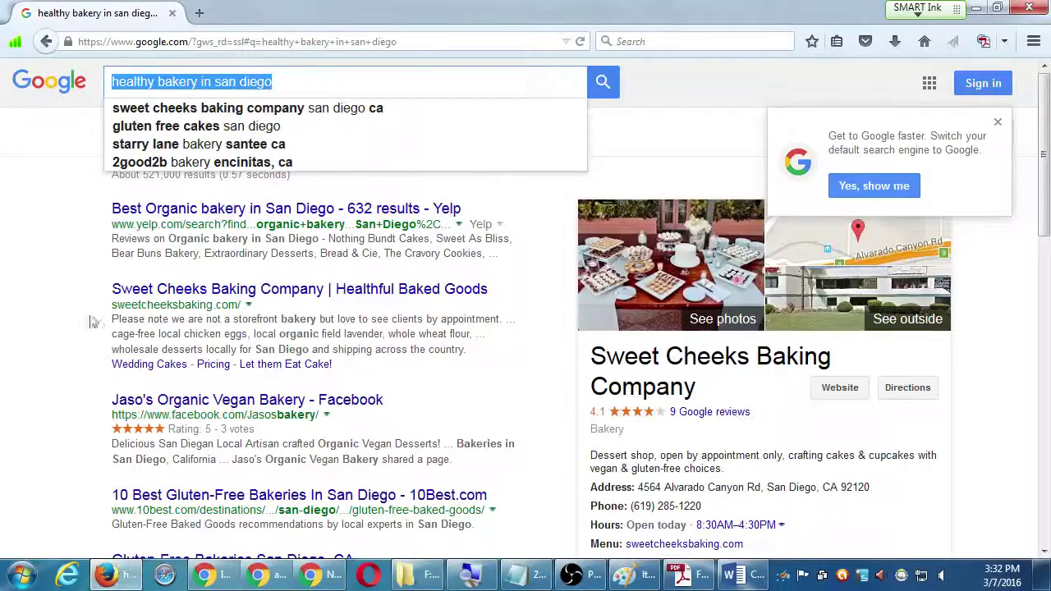
{"action": "scroll", "coordinate": [47, 246], "scroll_direction": "down", "scroll_amount": 2}
{"action": "scroll", "coordinate": [47, 260], "scroll_direction": "down", "scroll_amount": 4}
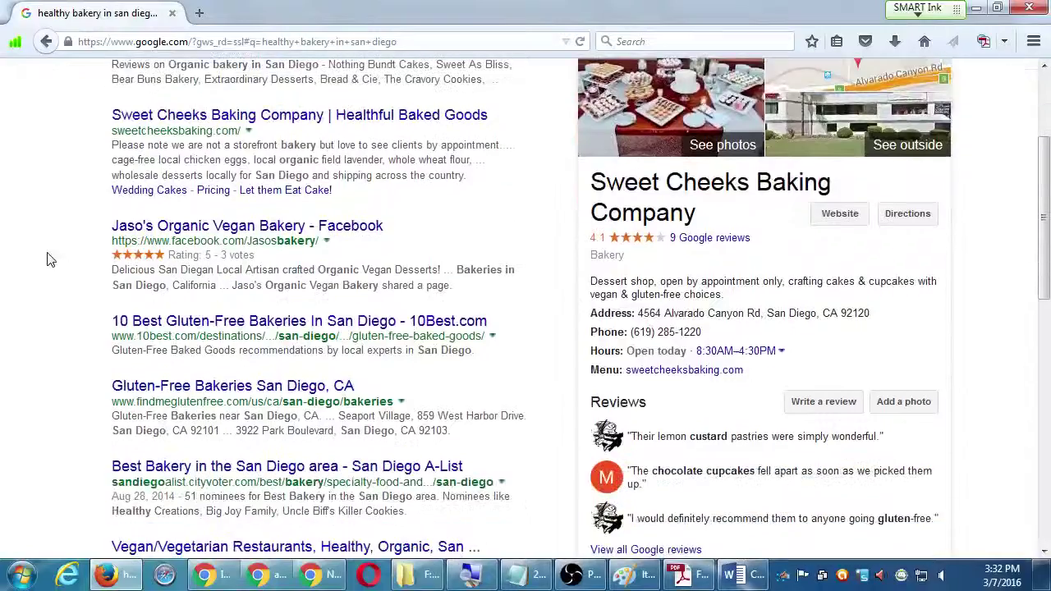
Look through the "healthy bakery in san diego" listings and the Sweet Cheeks business panel down to the related searches.
{"action": "scroll", "coordinate": [47, 260], "scroll_direction": "up", "scroll_amount": 1}
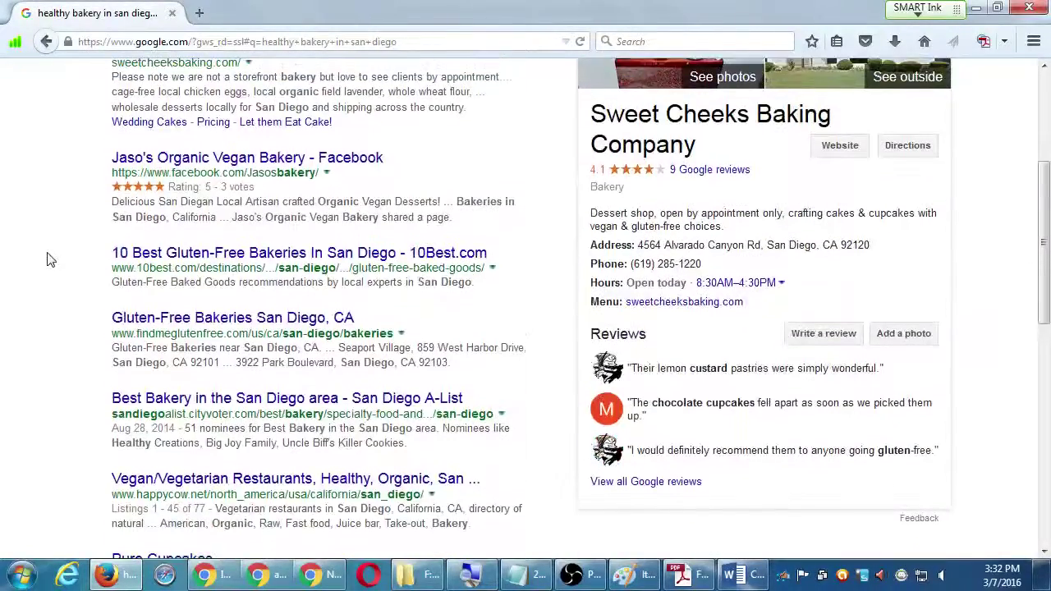
{"action": "scroll", "coordinate": [47, 259], "scroll_direction": "down", "scroll_amount": 2}
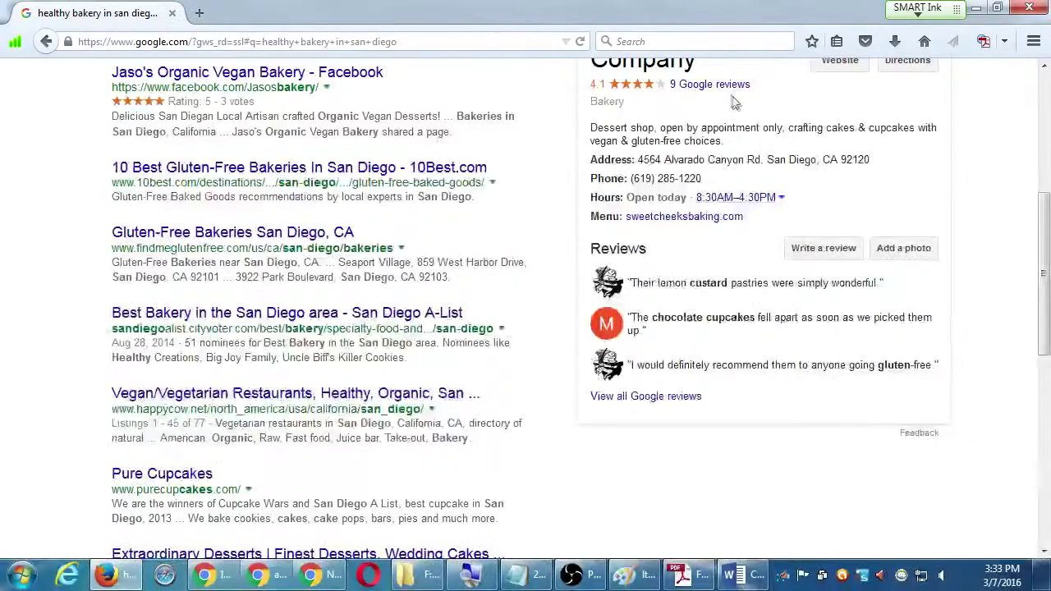
{"action": "scroll", "coordinate": [793, 271], "scroll_direction": "up", "scroll_amount": 5}
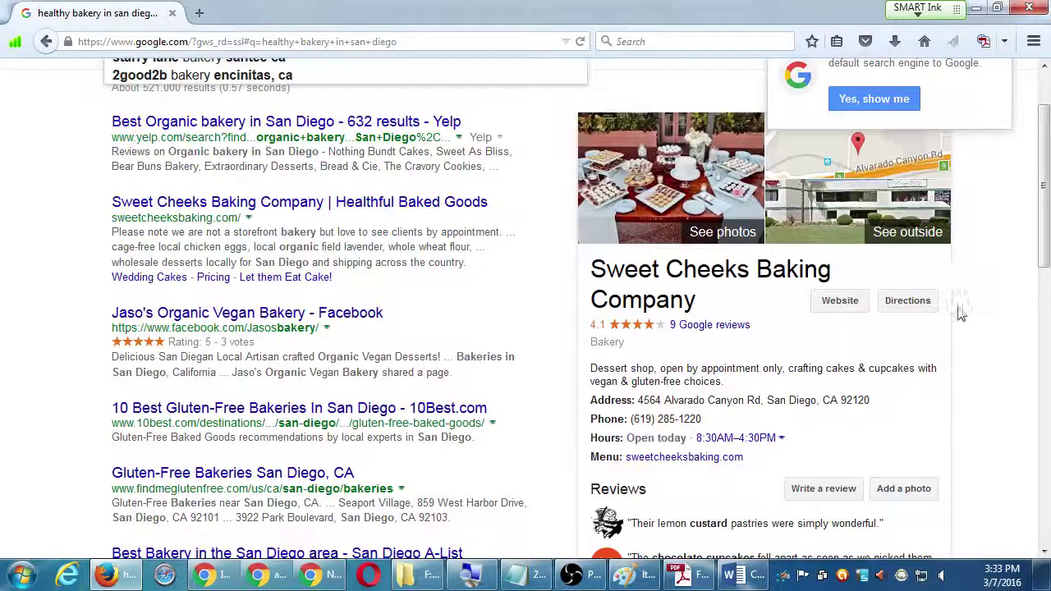
{"action": "scroll", "coordinate": [953, 314], "scroll_direction": "down", "scroll_amount": 1}
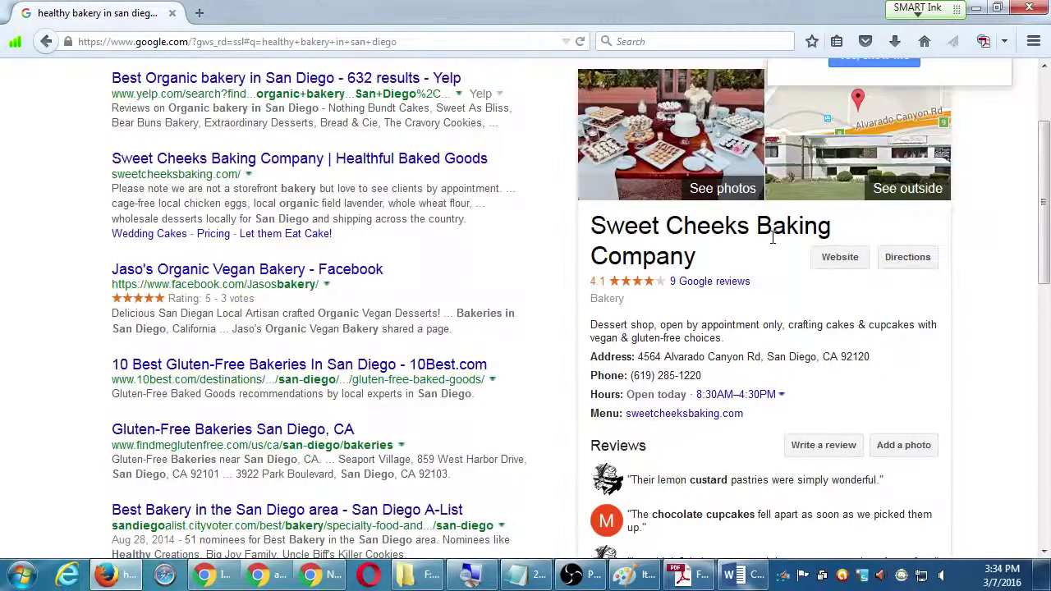
{"action": "scroll", "coordinate": [622, 429], "scroll_direction": "down", "scroll_amount": 5}
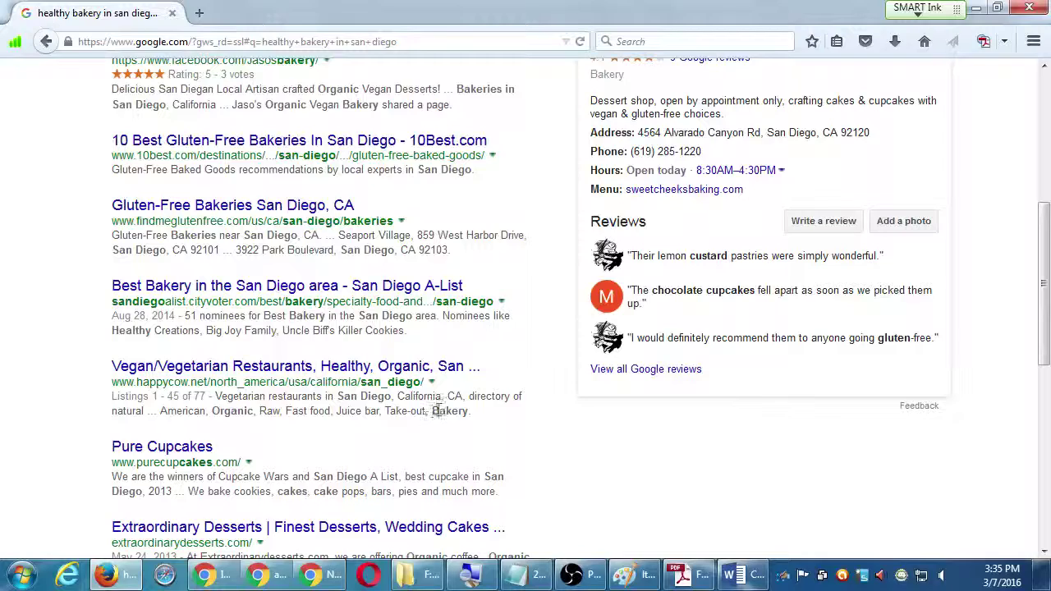
{"action": "scroll", "coordinate": [441, 409], "scroll_direction": "down", "scroll_amount": 1}
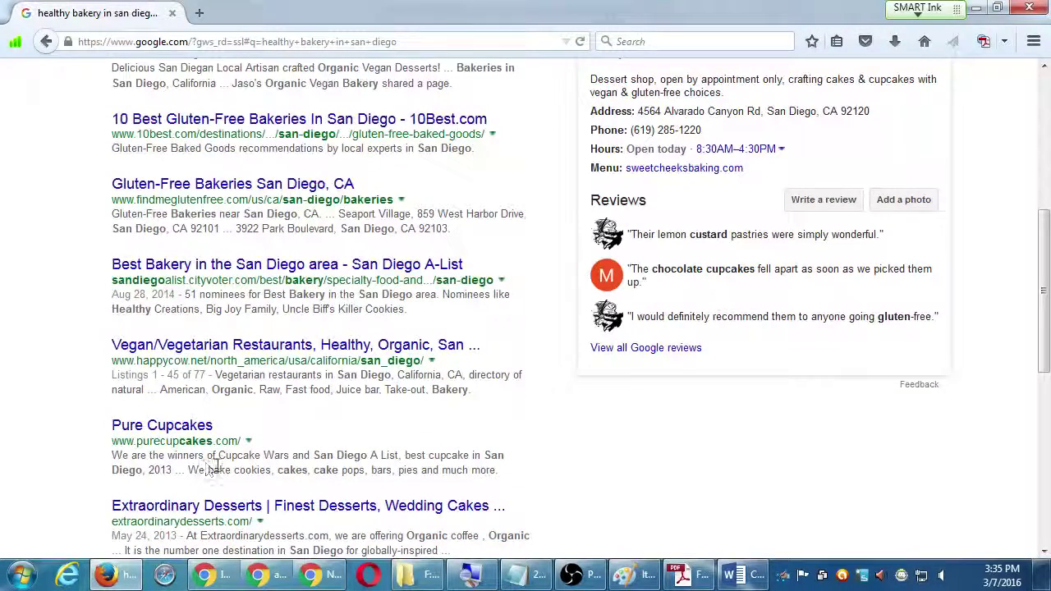
{"action": "scroll", "coordinate": [531, 441], "scroll_direction": "down", "scroll_amount": 3}
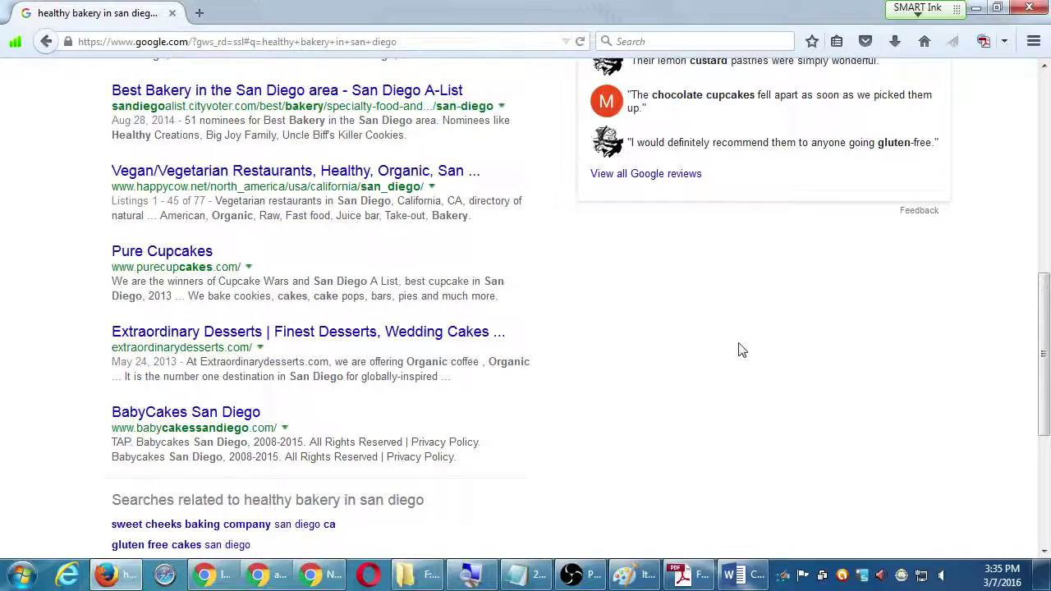
Switch to the Forming a Long Tail Strategy PDF in Adobe Reader and read its Long Tail, Your Turn, Strategy and Notes sections.
{"action": "left_click", "coordinate": [741, 579]}
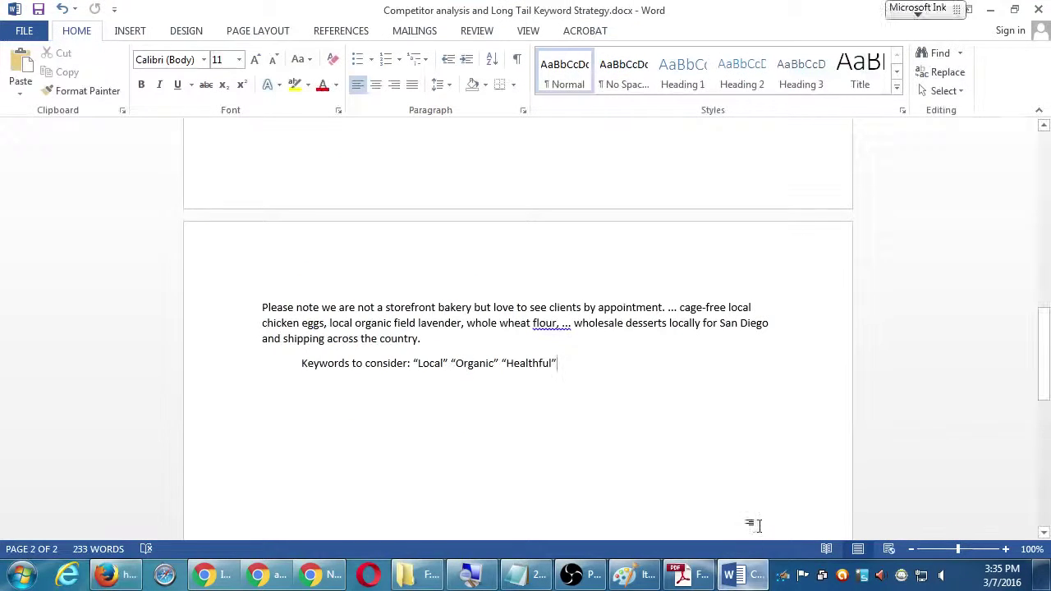
{"action": "left_click", "coordinate": [692, 579]}
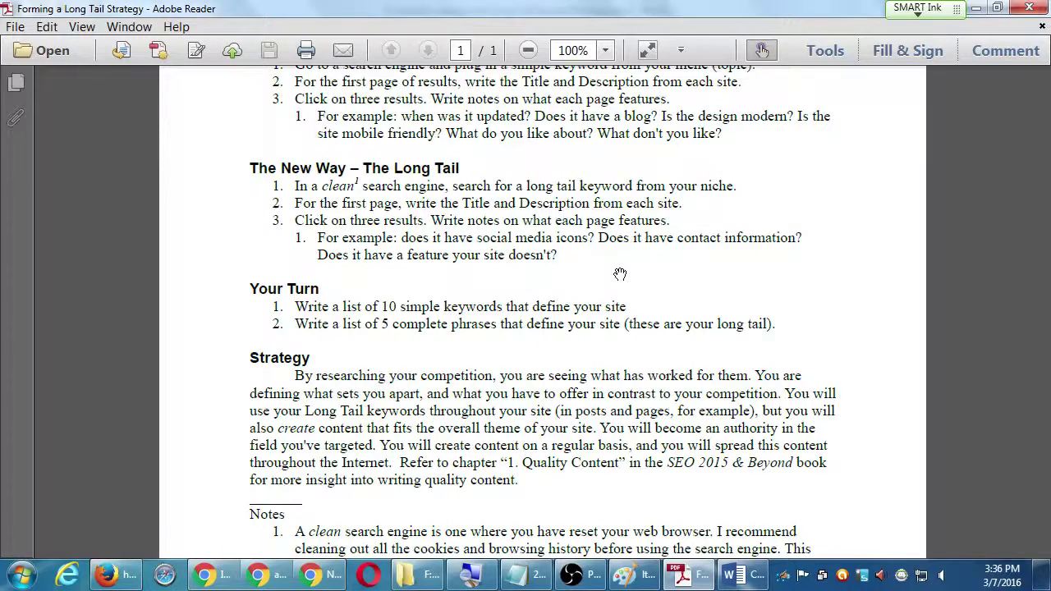
{"action": "left_click_drag", "start_coordinate": [879, 542], "coordinate": [845, 291]}
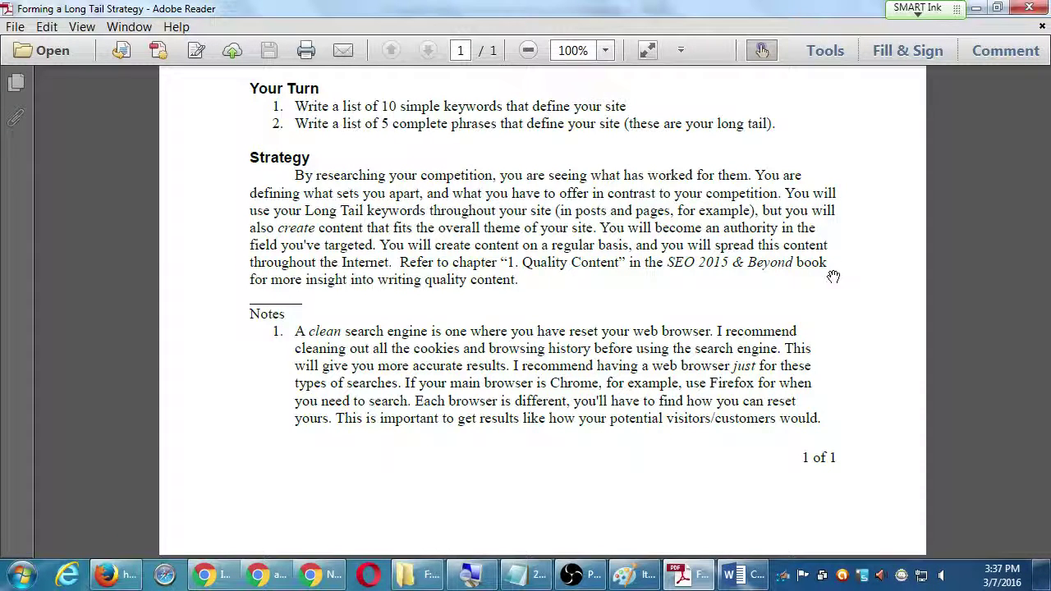
{"action": "scroll", "coordinate": [780, 193], "scroll_direction": "up", "scroll_amount": 15}
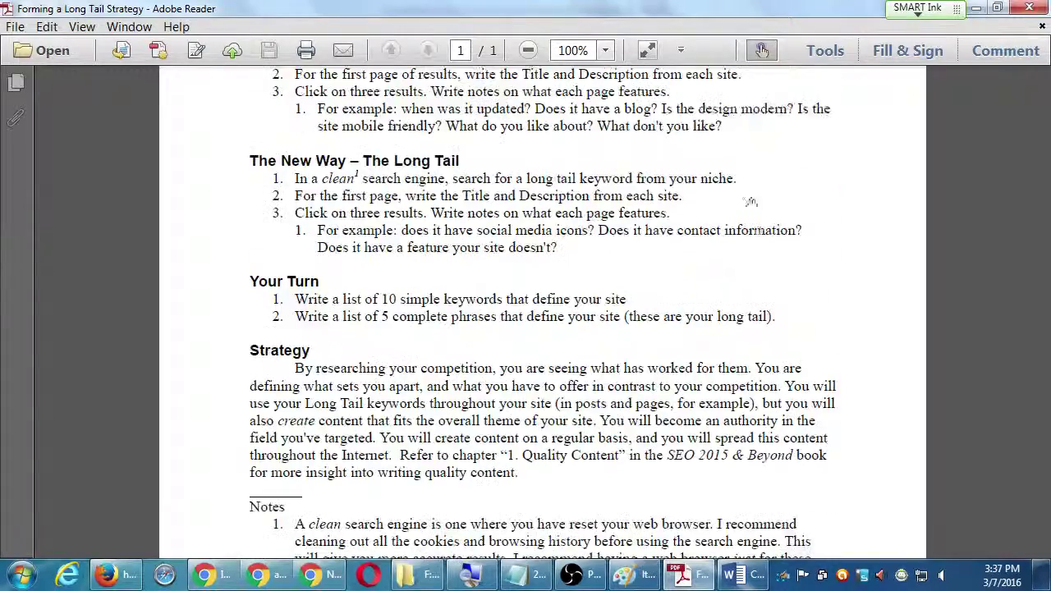
{"action": "scroll", "coordinate": [756, 405], "scroll_direction": "down", "scroll_amount": 15}
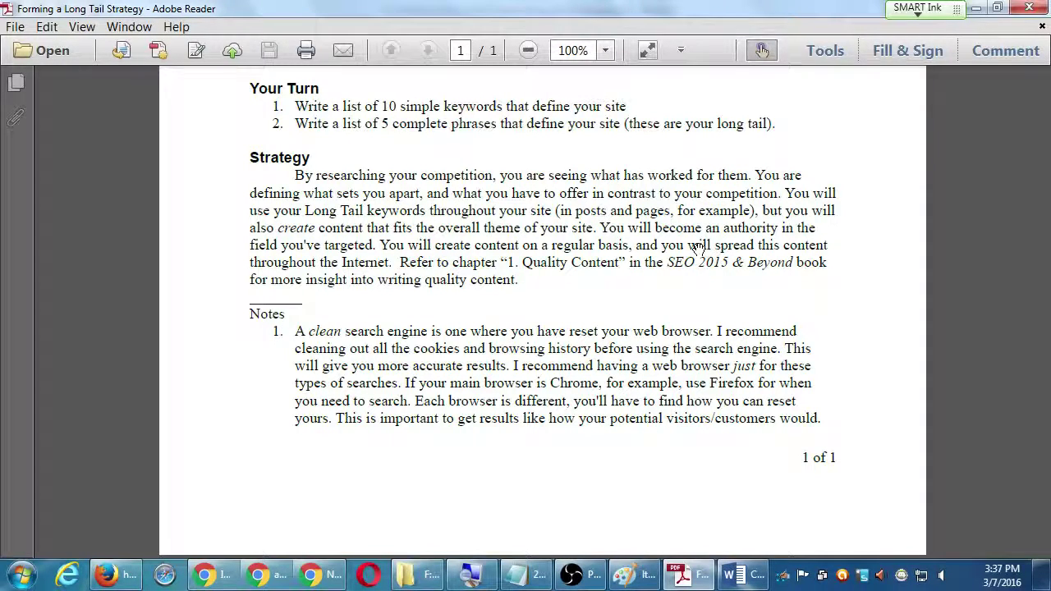
{"action": "left_click_drag", "start_coordinate": [698, 230], "coordinate": [701, 364]}
{"action": "scroll", "coordinate": [701, 365], "scroll_direction": "up", "scroll_amount": 3}
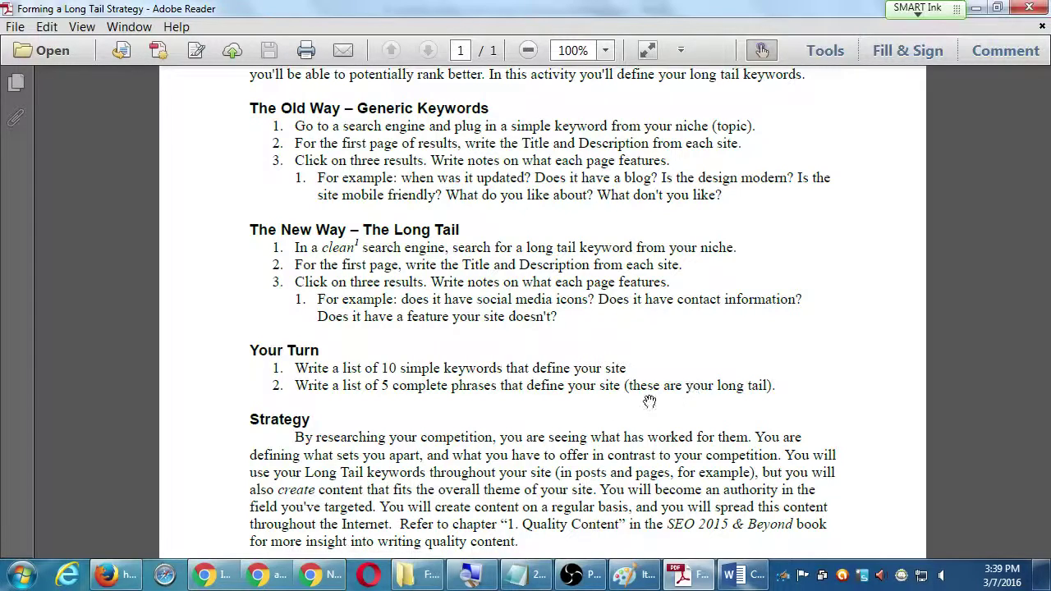
Switch back to Firefox, search the web for "tell me my age" in a new tab and open the "How old do I look?" result.
{"action": "left_click", "coordinate": [115, 574]}
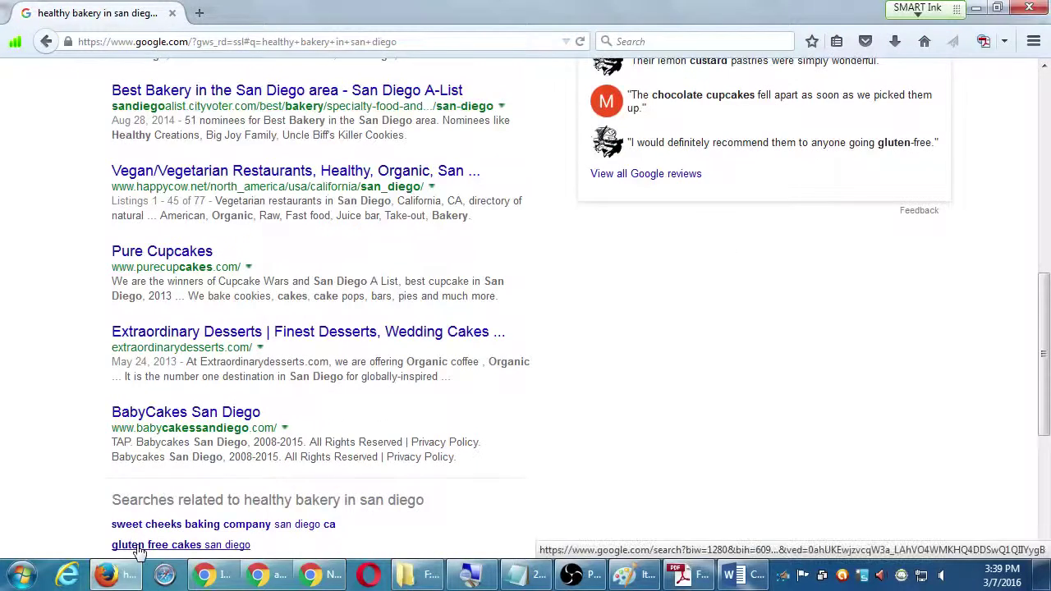
{"action": "key", "text": "ctrl+shift+p"}
{"action": "type", "text": "tell me my age"}
{"action": "key", "text": "Return"}
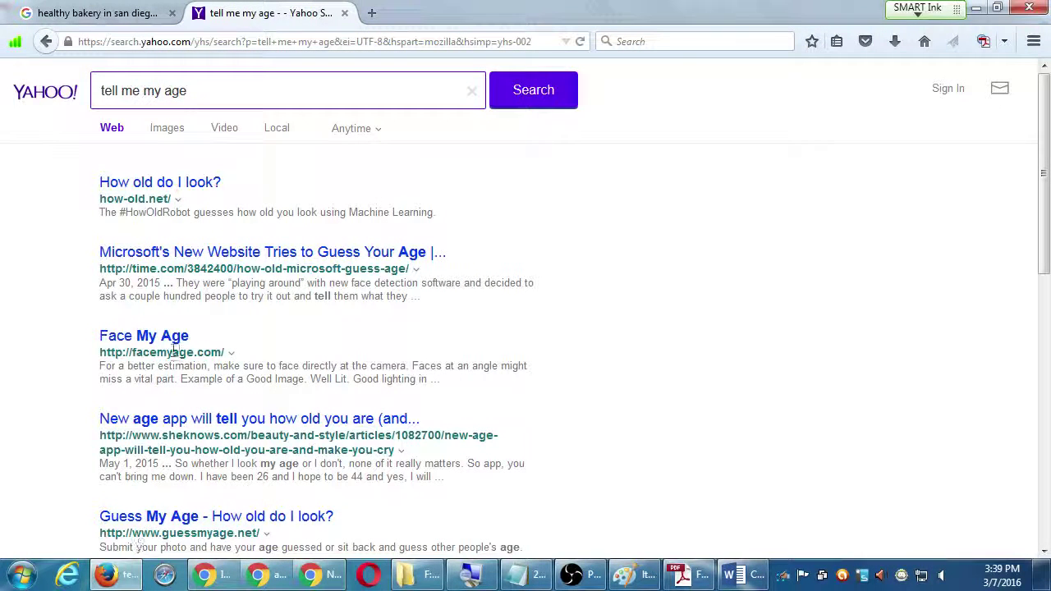
{"action": "left_click", "coordinate": [180, 184]}
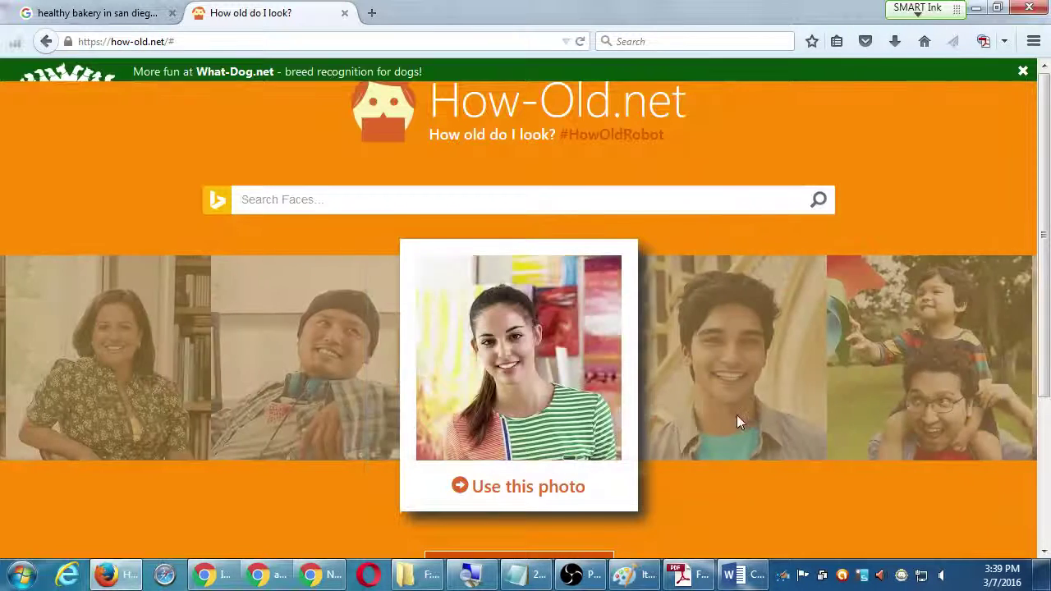
{"action": "scroll", "coordinate": [751, 476], "scroll_direction": "down", "scroll_amount": 3}
{"action": "scroll", "coordinate": [762, 519], "scroll_direction": "down", "scroll_amount": 2}
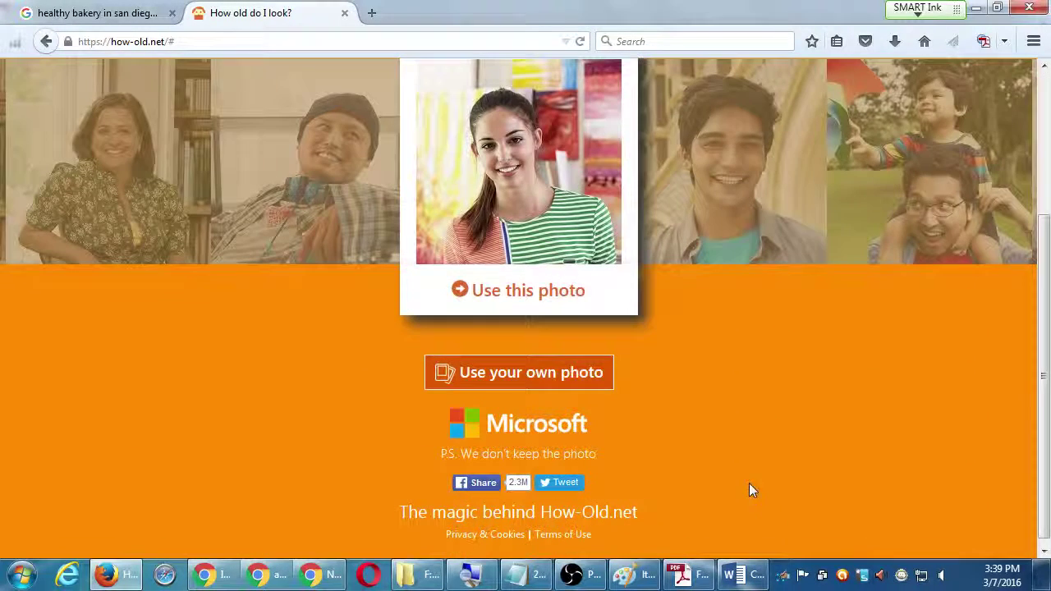
{"action": "left_click", "coordinate": [571, 373]}
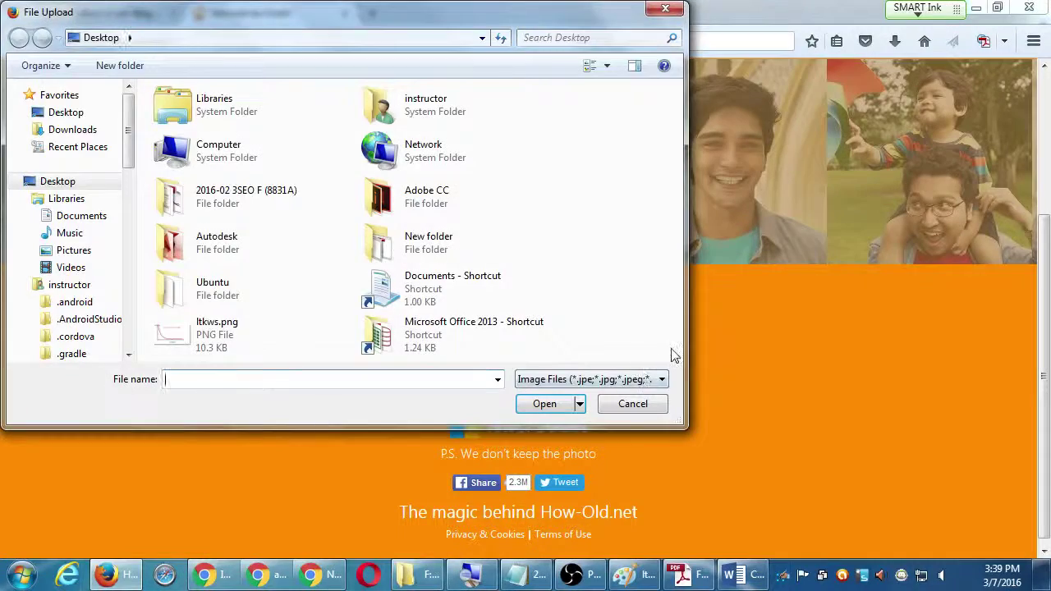
{"action": "left_click", "coordinate": [636, 405]}
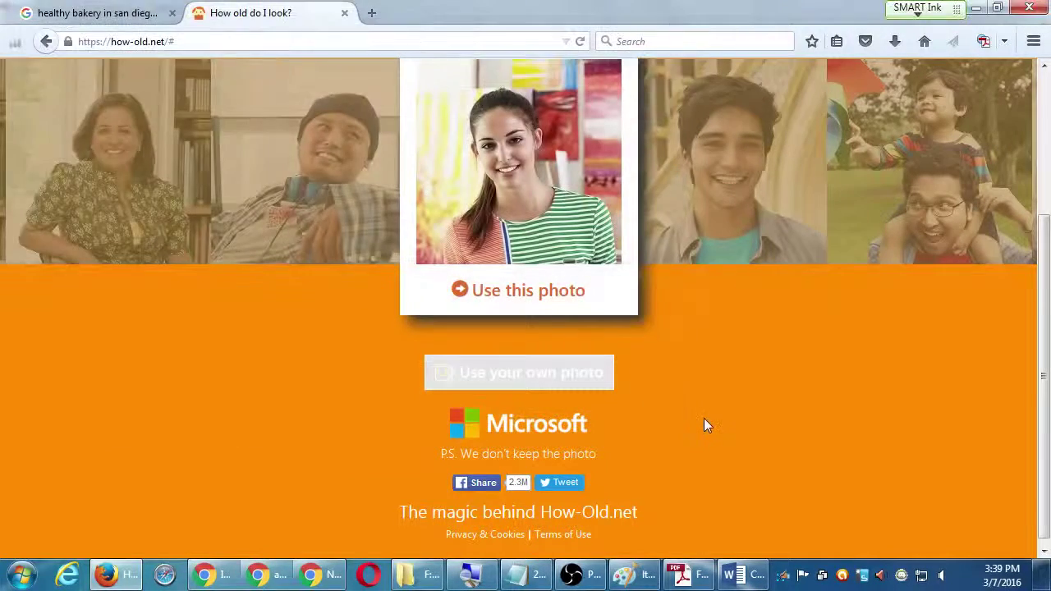
{"action": "scroll", "coordinate": [704, 426], "scroll_direction": "up", "scroll_amount": 5}
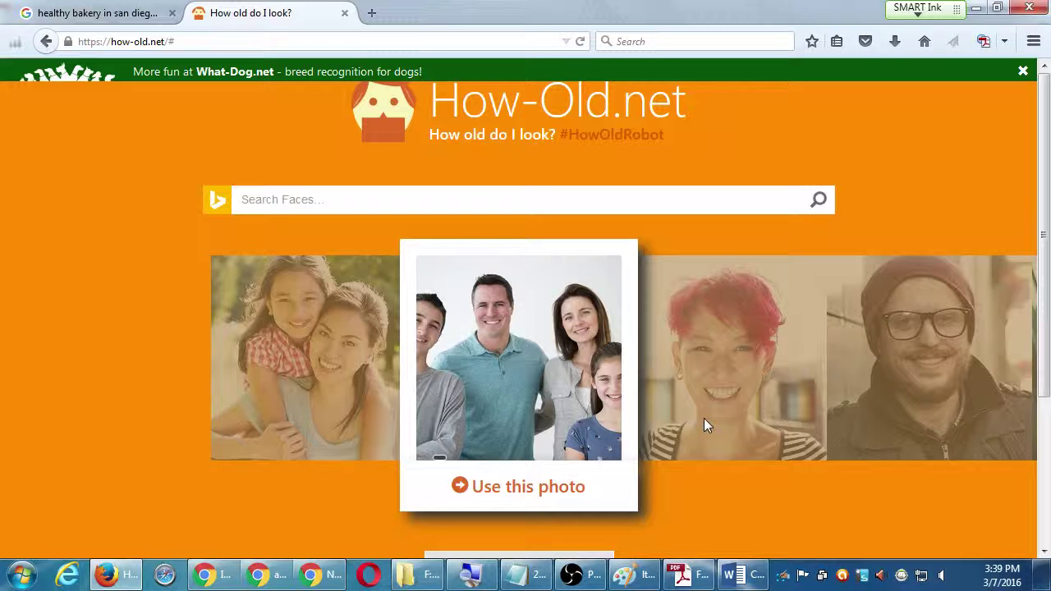
Launch the Logitech Webcam Software and minimize its window.
{"action": "key", "text": "super"}
{"action": "type", "text": "logi"}
{"action": "key", "text": "Return"}
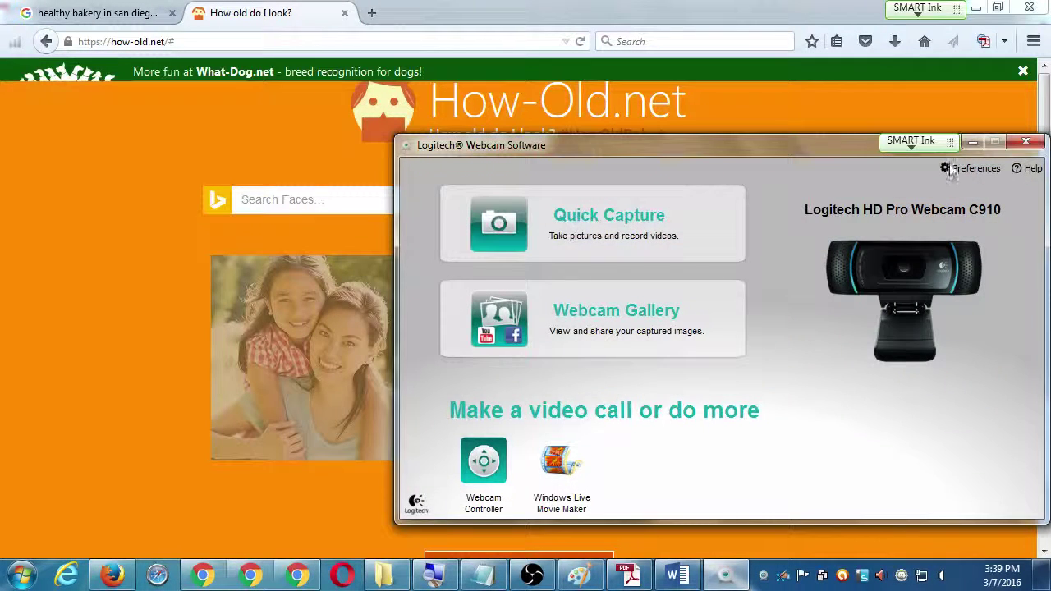
{"action": "left_click", "coordinate": [973, 143]}
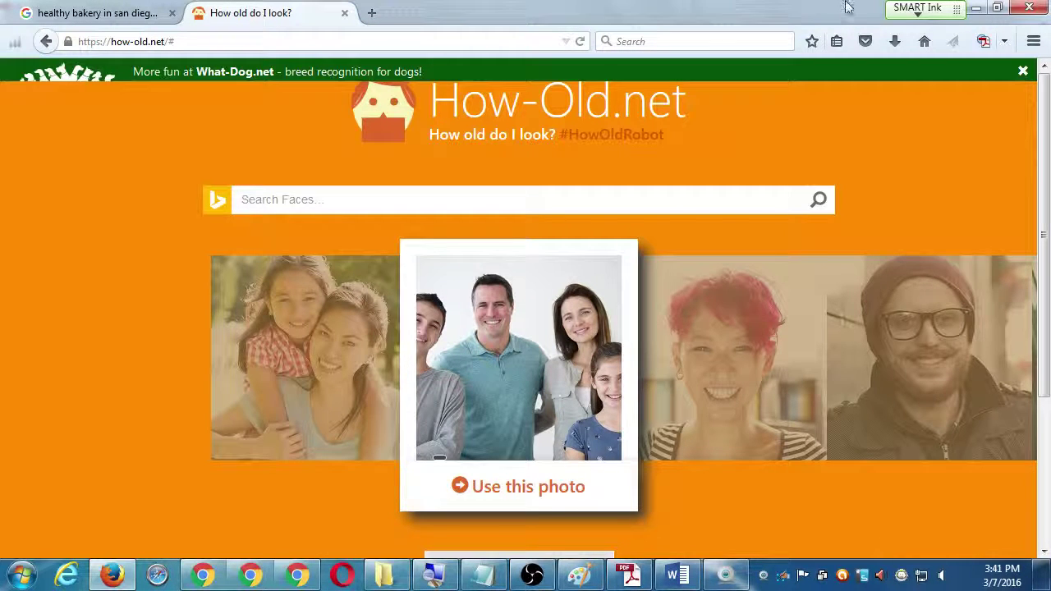
Look over the How-Old.net page and switch to the Open Broadcaster Software window.
{"action": "scroll", "coordinate": [783, 315], "scroll_direction": "down", "scroll_amount": 3}
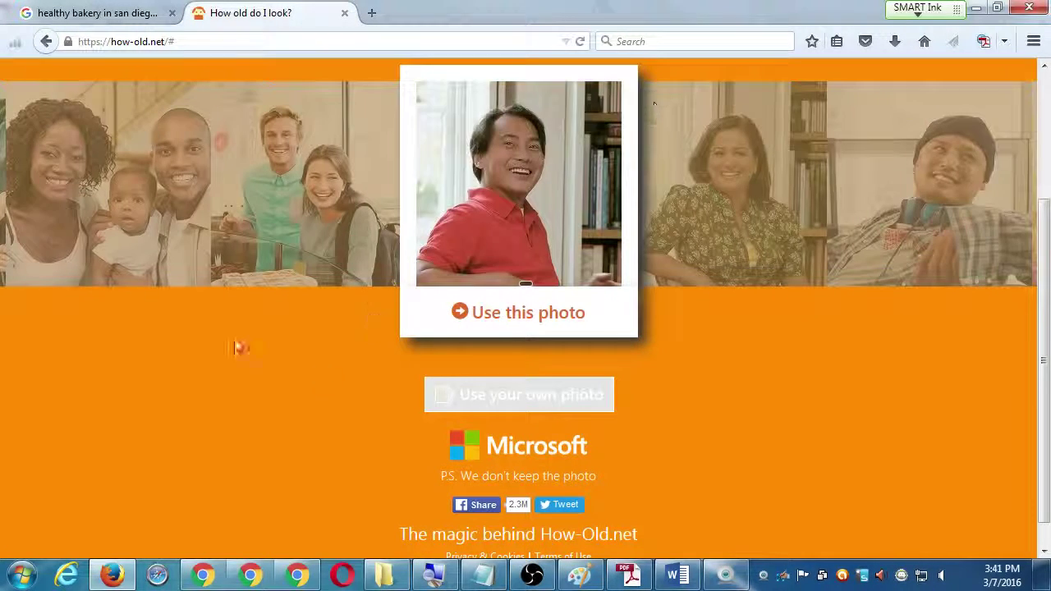
{"action": "scroll", "coordinate": [1036, 329], "scroll_direction": "up", "scroll_amount": 3}
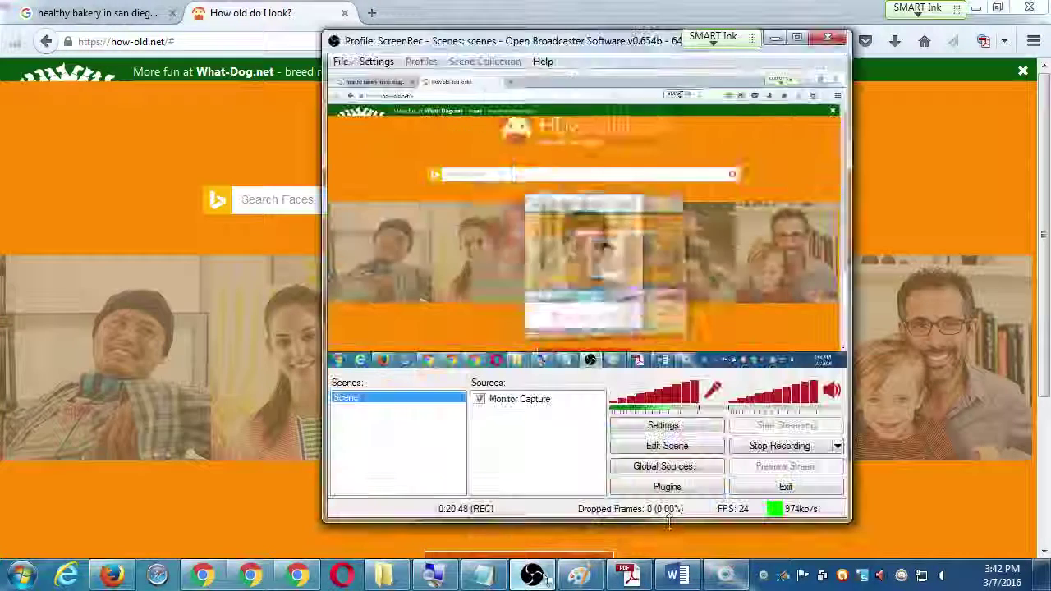
{"action": "left_click", "coordinate": [532, 575]}
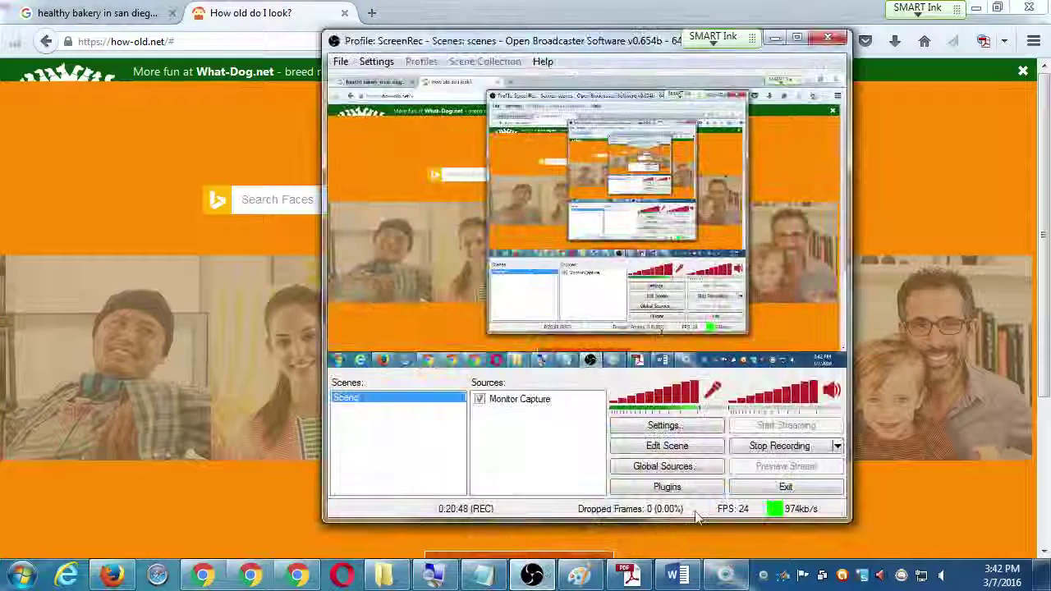